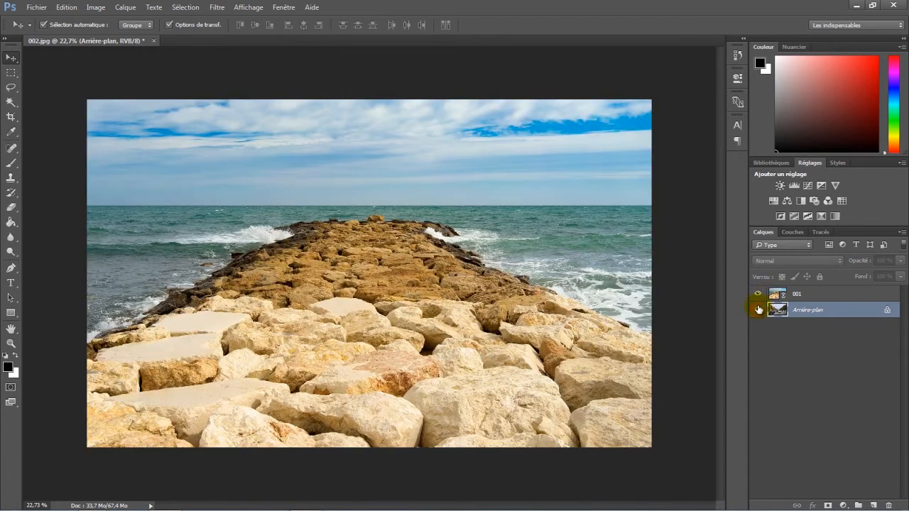
Select layer 001 above the background and add a layer mask to it.
{"action": "left_click", "coordinate": [758, 294]}
{"action": "left_click", "coordinate": [758, 294]}
{"action": "left_click", "coordinate": [795, 294]}
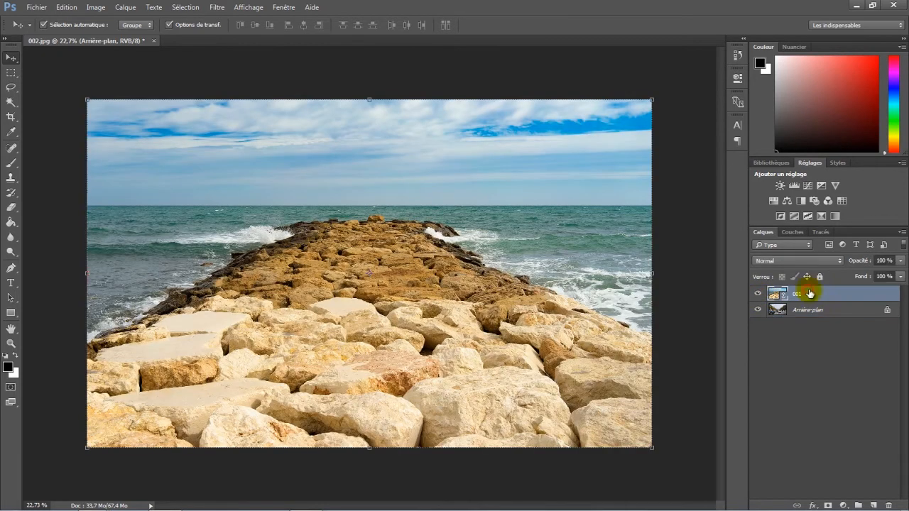
{"action": "key", "text": "ctrl+t"}
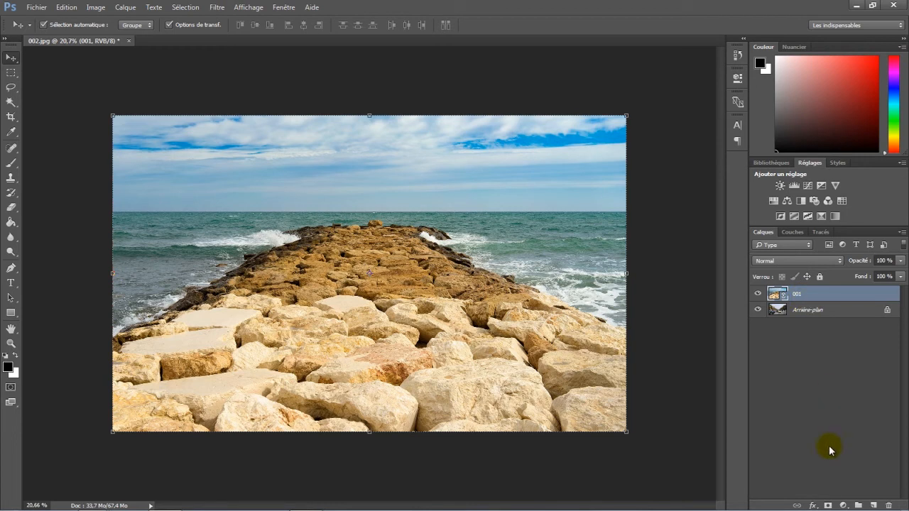
{"action": "left_click", "coordinate": [828, 505]}
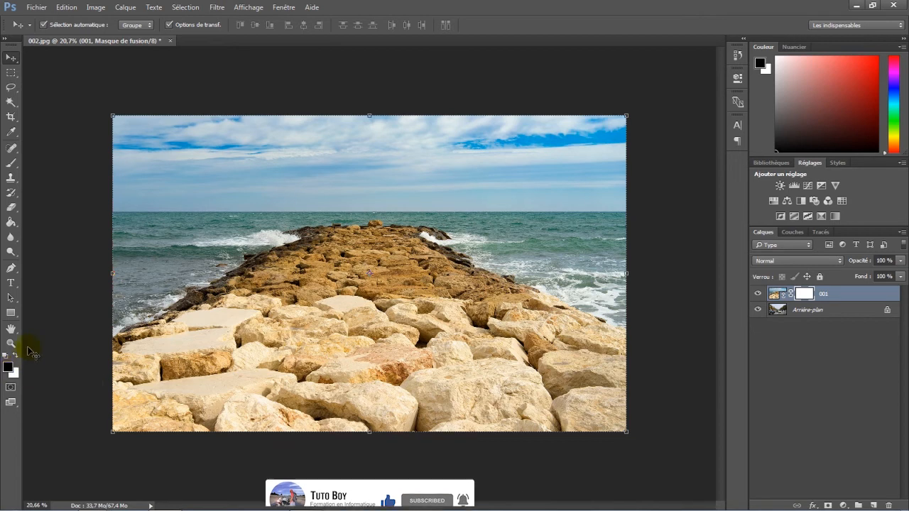
Switch from the Paint Bucket to the Gradient tool and choose the "Rouge, vert" gradient preset.
{"action": "left_click", "coordinate": [10, 224]}
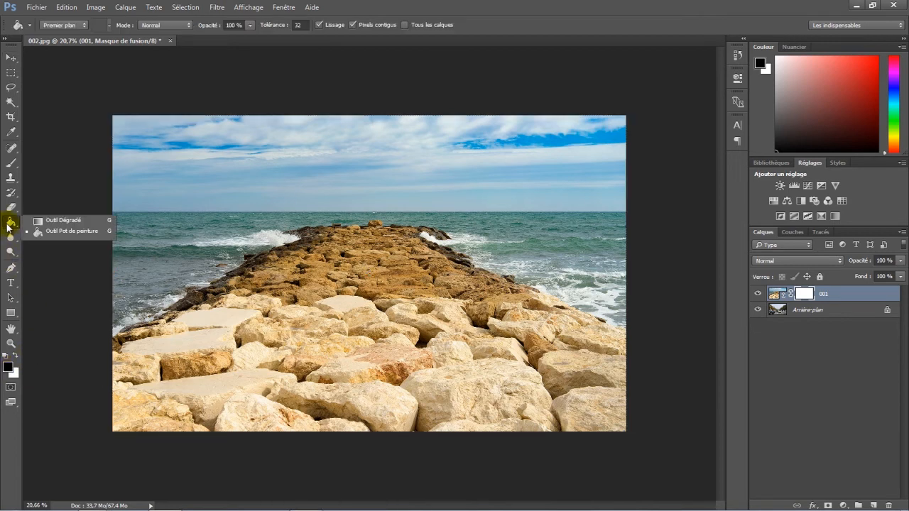
{"action": "left_click", "coordinate": [47, 224]}
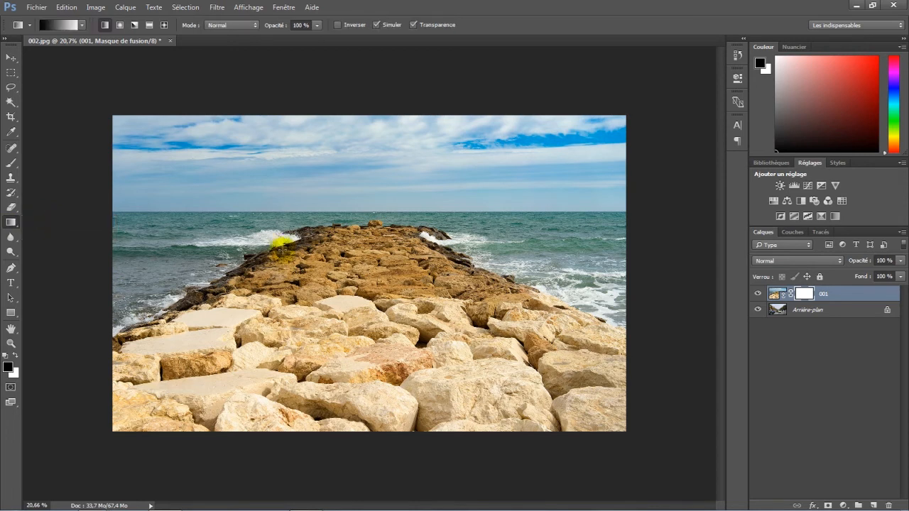
{"action": "left_click", "coordinate": [55, 26]}
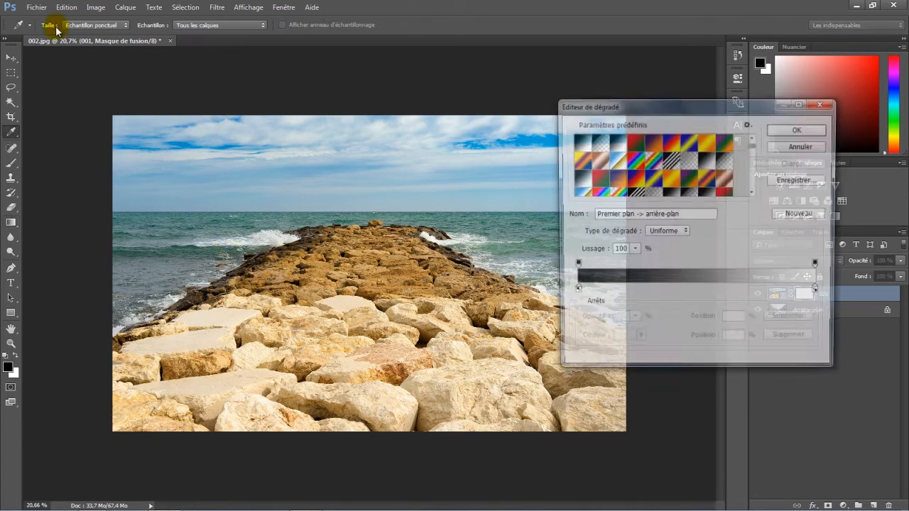
{"action": "left_click", "coordinate": [631, 146]}
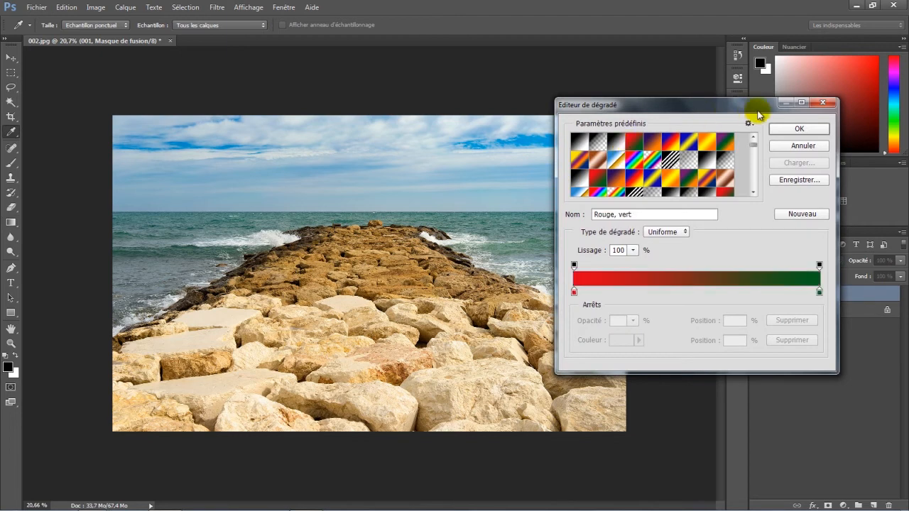
{"action": "left_click", "coordinate": [781, 129]}
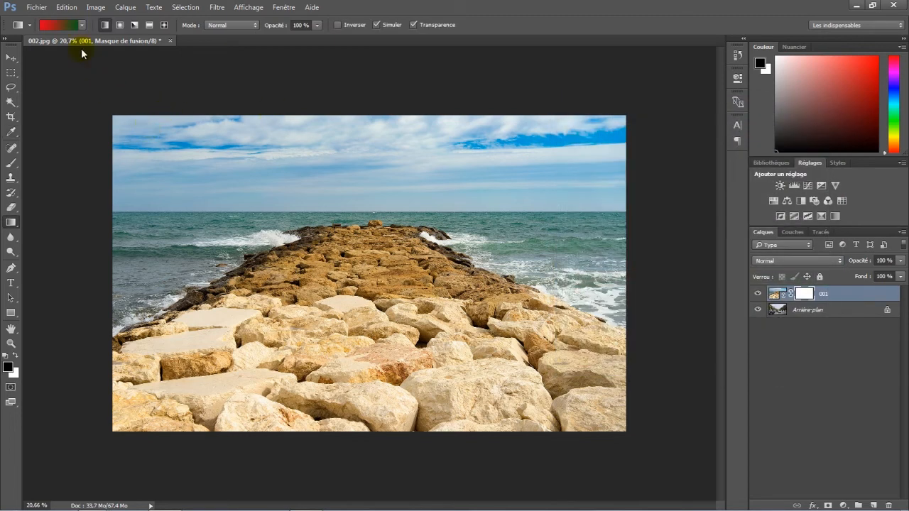
Change the gradient preset to the black-to-white "Premier plan -> arrière-plan".
{"action": "left_click", "coordinate": [70, 27]}
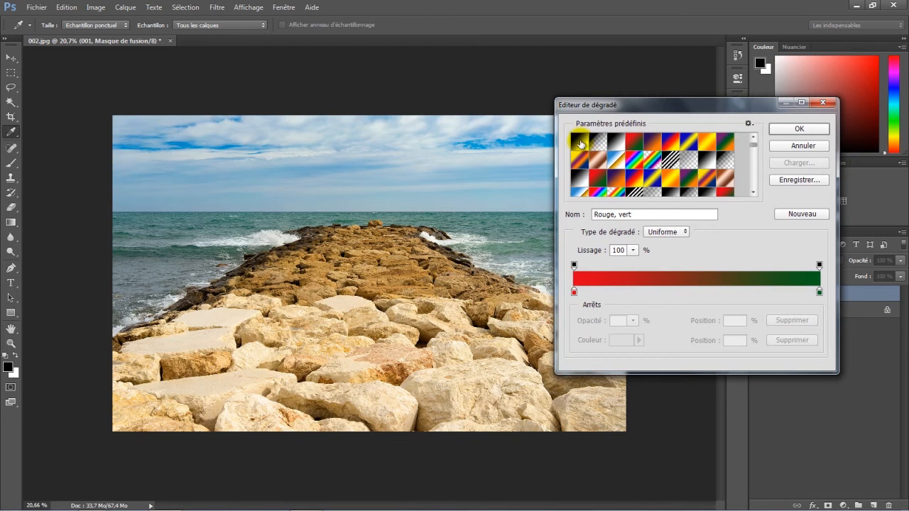
{"action": "left_click", "coordinate": [580, 143]}
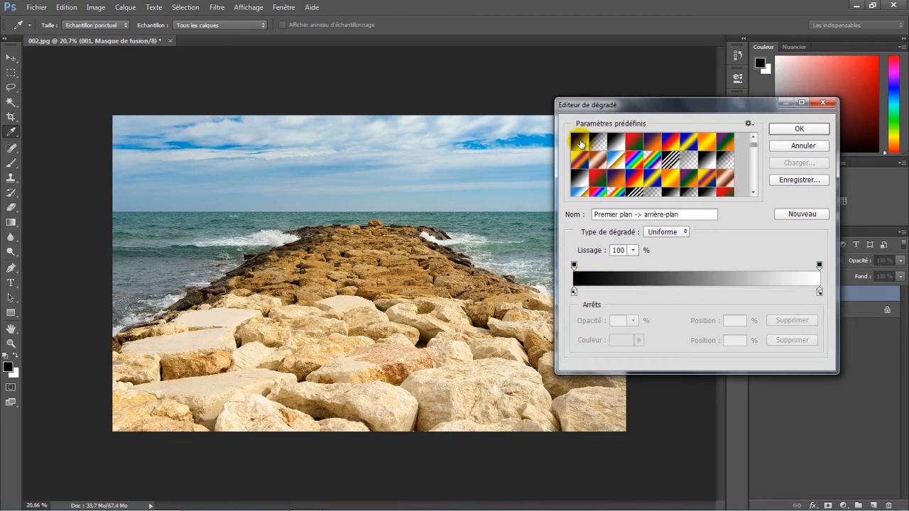
{"action": "left_click", "coordinate": [798, 129]}
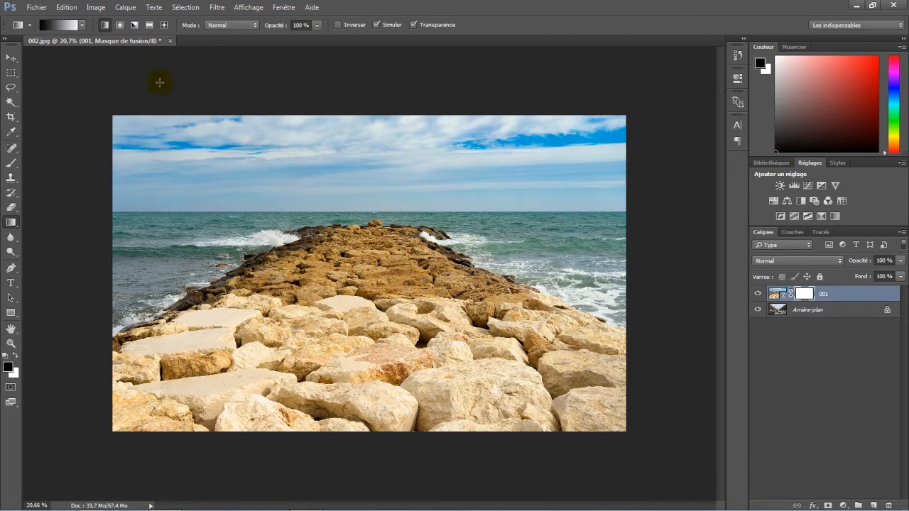
{"action": "left_click", "coordinate": [119, 26]}
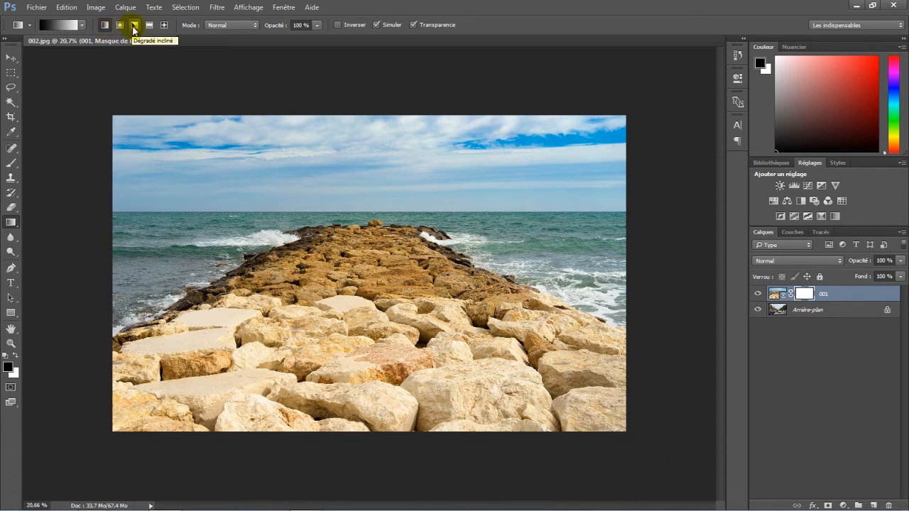
{"action": "left_click", "coordinate": [149, 28]}
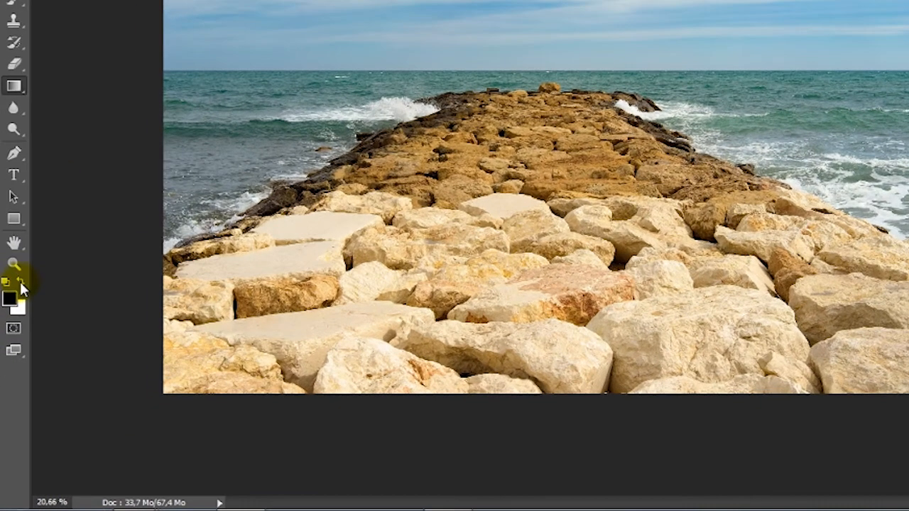
{"action": "left_click", "coordinate": [15, 356]}
{"action": "left_click", "coordinate": [15, 356]}
{"action": "left_click", "coordinate": [20, 281]}
{"action": "left_click", "coordinate": [20, 281]}
{"action": "left_click", "coordinate": [20, 281]}
{"action": "left_click", "coordinate": [20, 281]}
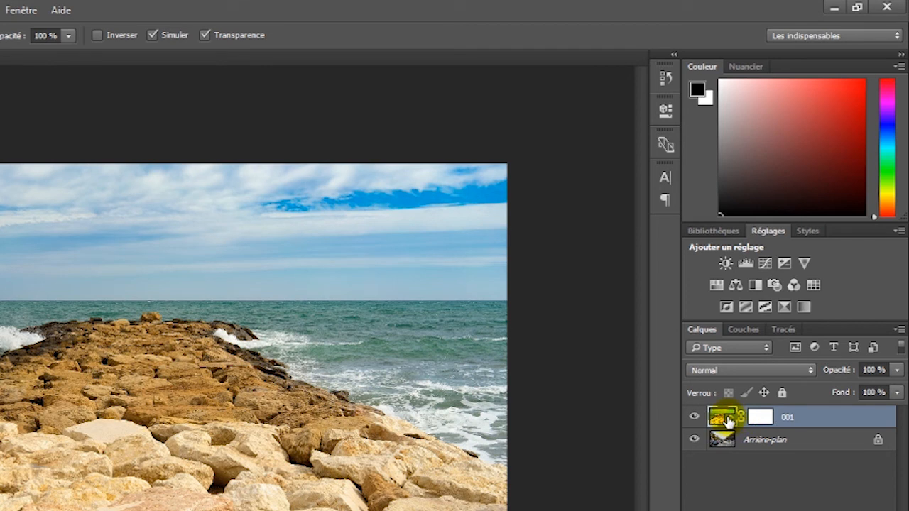
Draw a black-to-white linear gradient on layer 001's mask from the image's right edge to its centre, and invert the mask.
{"action": "left_click", "coordinate": [758, 419]}
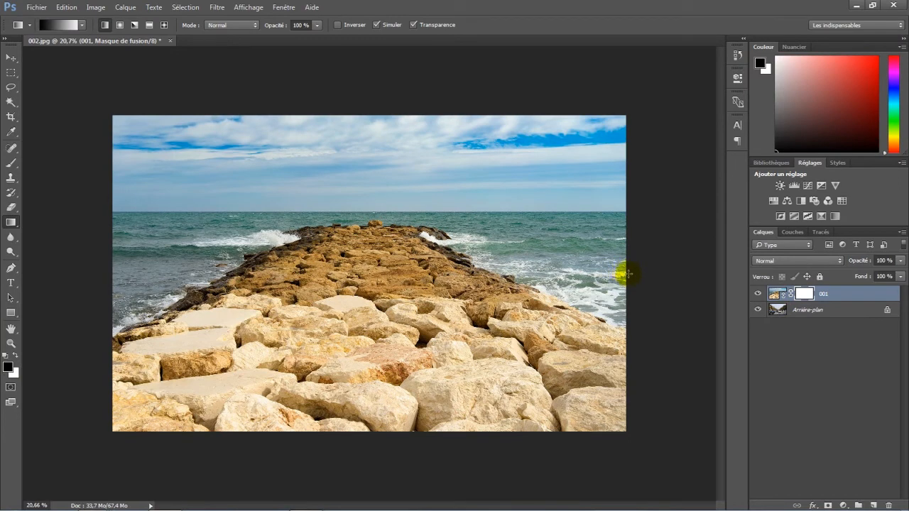
{"action": "left_click_drag", "start_coordinate": [627, 275], "coordinate": [383, 280]}
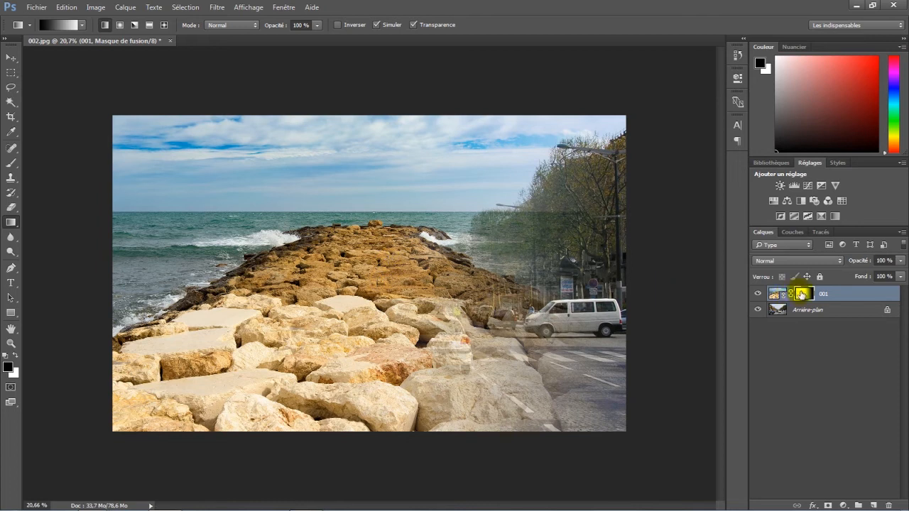
{"action": "double_click", "coordinate": [800, 293]}
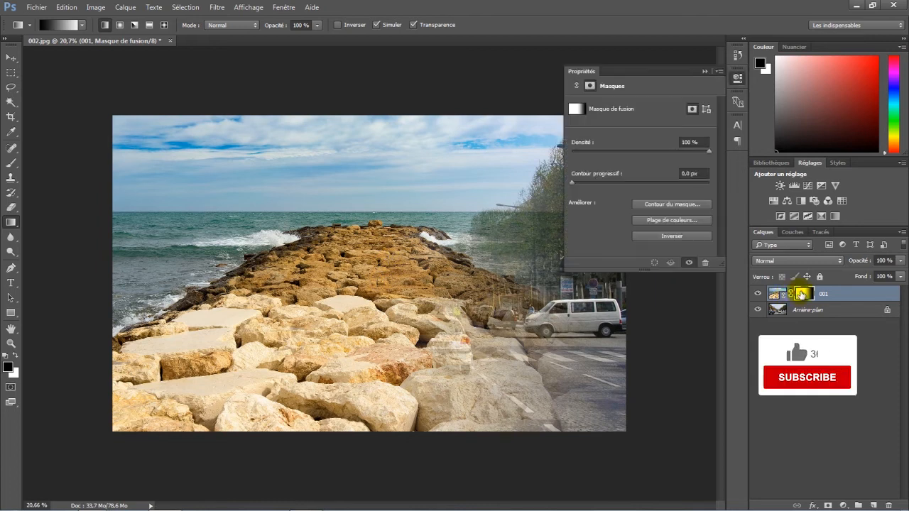
{"action": "left_click", "coordinate": [673, 237]}
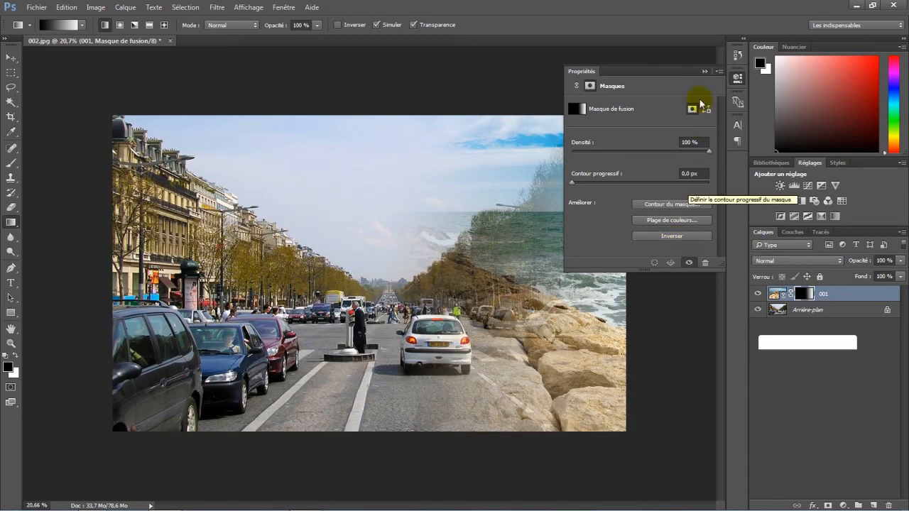
Compare the image with layer 001's mask disabled and re-enabled.
{"action": "left_click", "coordinate": [689, 264]}
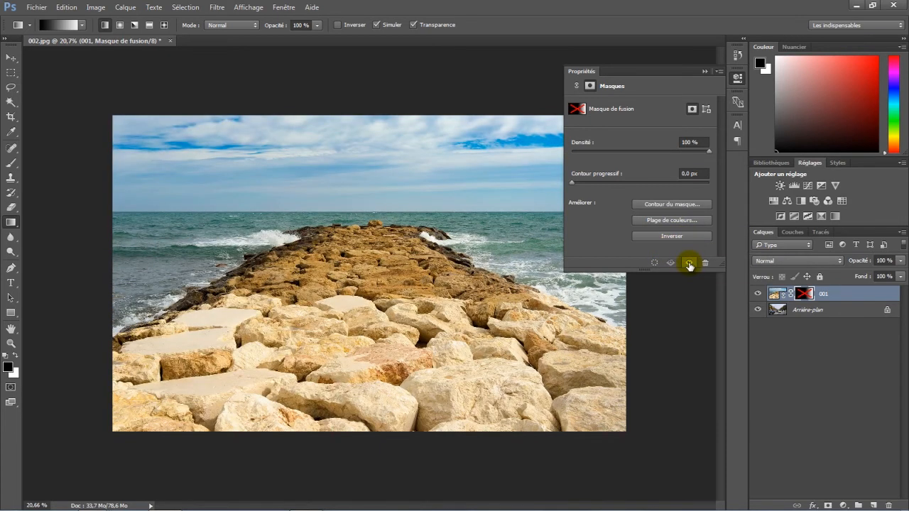
{"action": "left_click", "coordinate": [689, 263]}
{"action": "left_click", "coordinate": [689, 264]}
{"action": "left_click", "coordinate": [689, 264]}
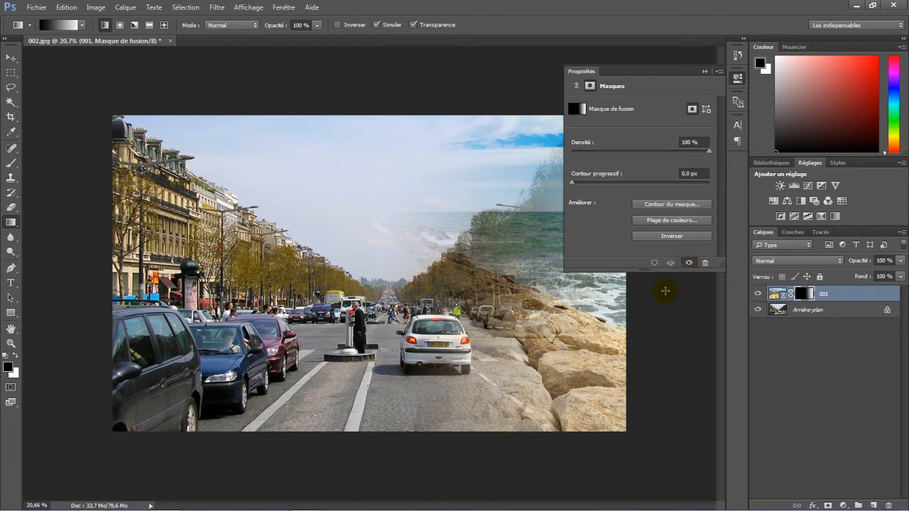
Delete the gradient mask from layer 001 and add a new blank layer mask to it.
{"action": "left_click", "coordinate": [706, 264]}
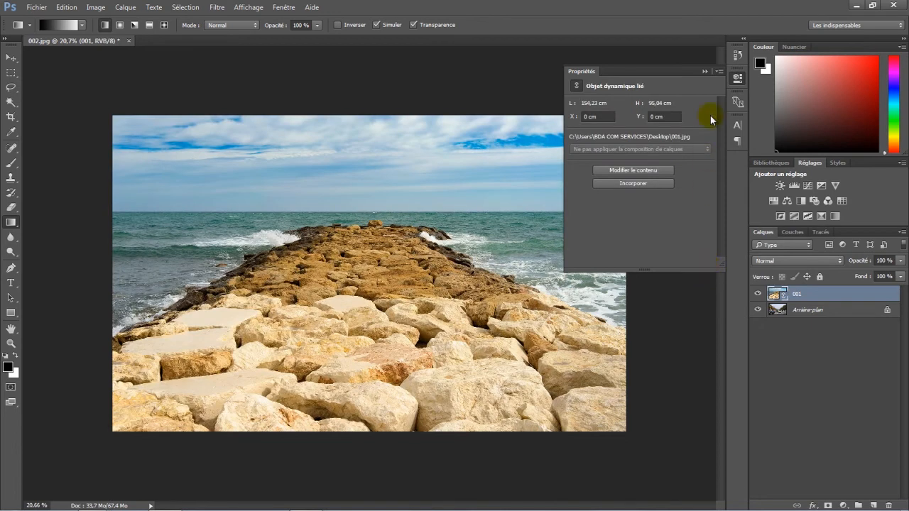
{"action": "left_click", "coordinate": [705, 71]}
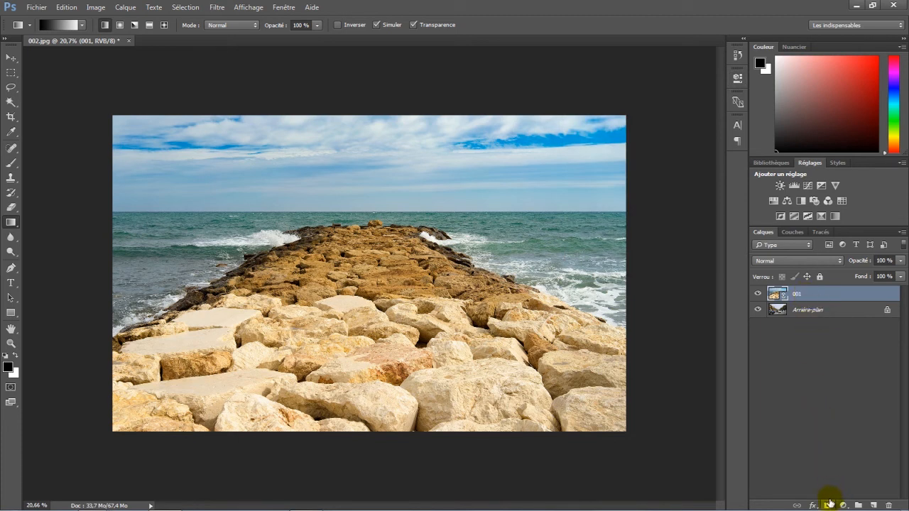
{"action": "left_click", "coordinate": [828, 505]}
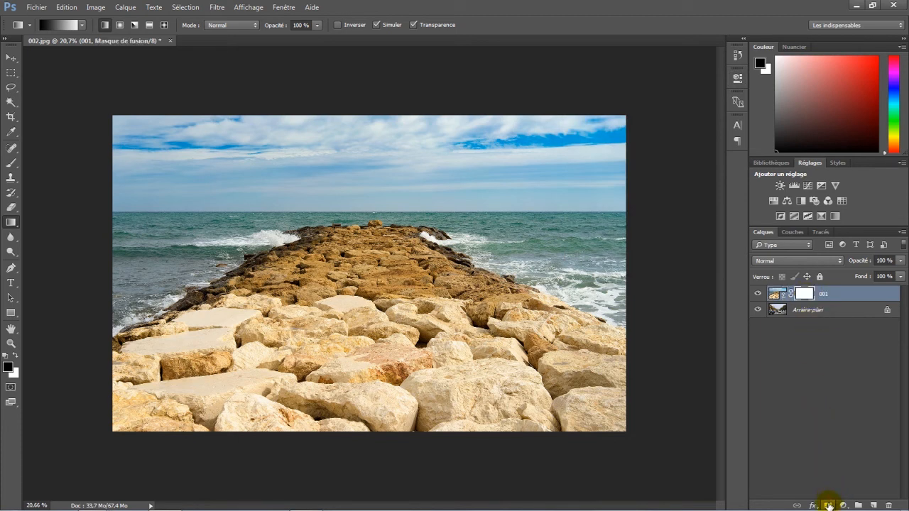
Apply a horizontal black-to-white gradient to the new mask, from near the image's right edge to just past its centre, and invert the mask.
{"action": "left_click", "coordinate": [805, 297]}
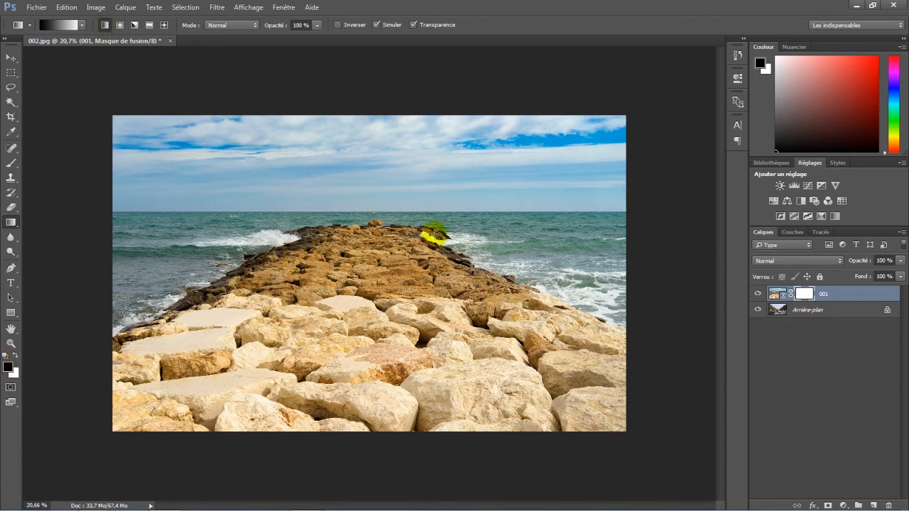
{"action": "left_click_drag", "start_coordinate": [610, 281], "coordinate": [355, 281]}
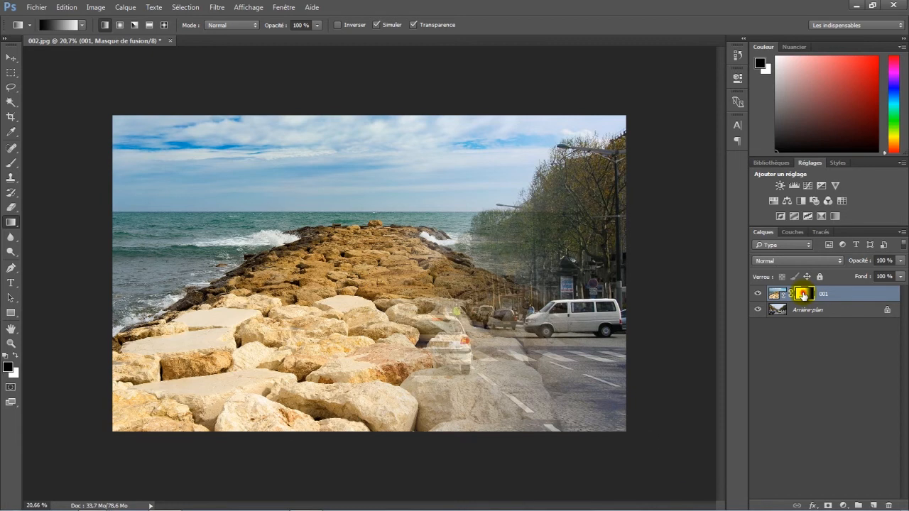
{"action": "double_click", "coordinate": [802, 294]}
{"action": "left_click", "coordinate": [670, 237]}
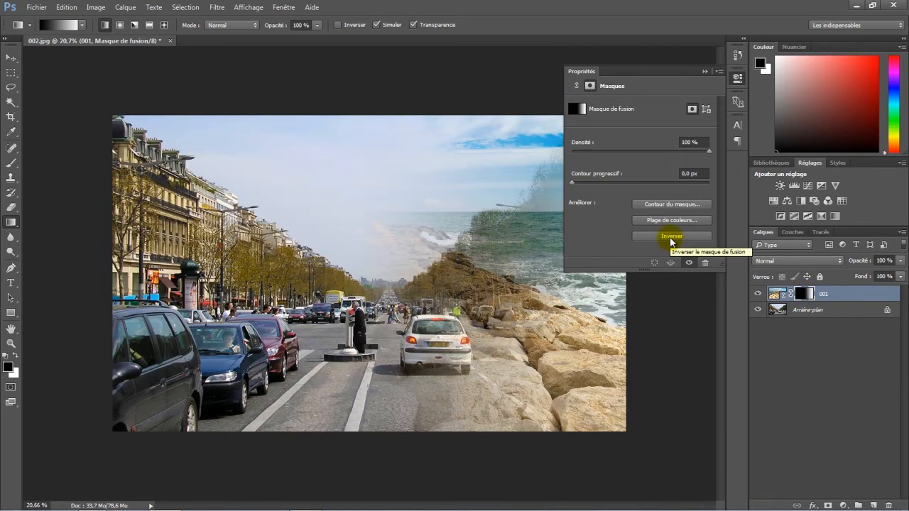
{"action": "left_click", "coordinate": [704, 72]}
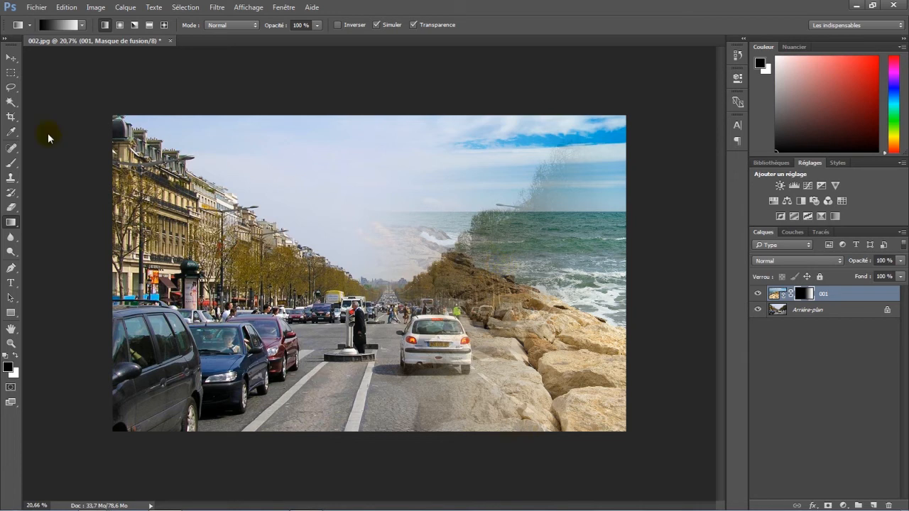
Switch to the Brush tool and set the soft round brush's size to 348 px.
{"action": "left_click", "coordinate": [9, 164]}
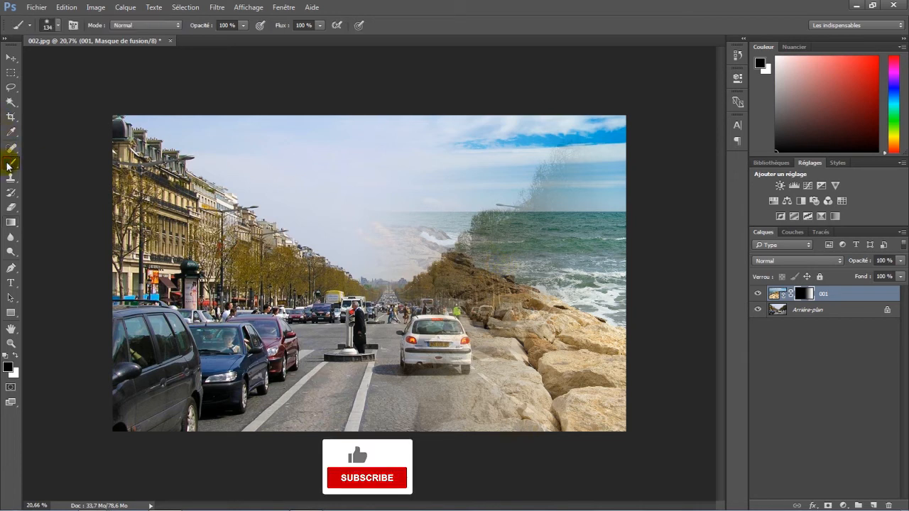
{"action": "left_click", "coordinate": [59, 25]}
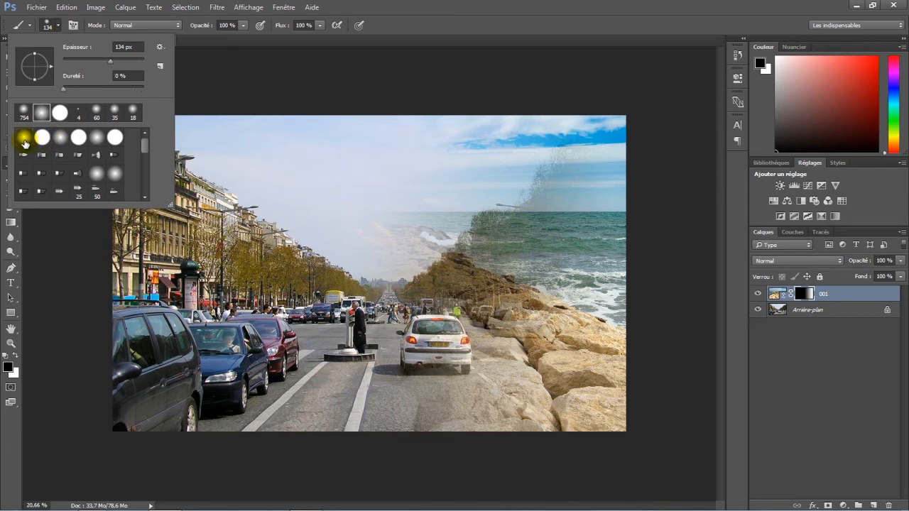
{"action": "left_click", "coordinate": [125, 63]}
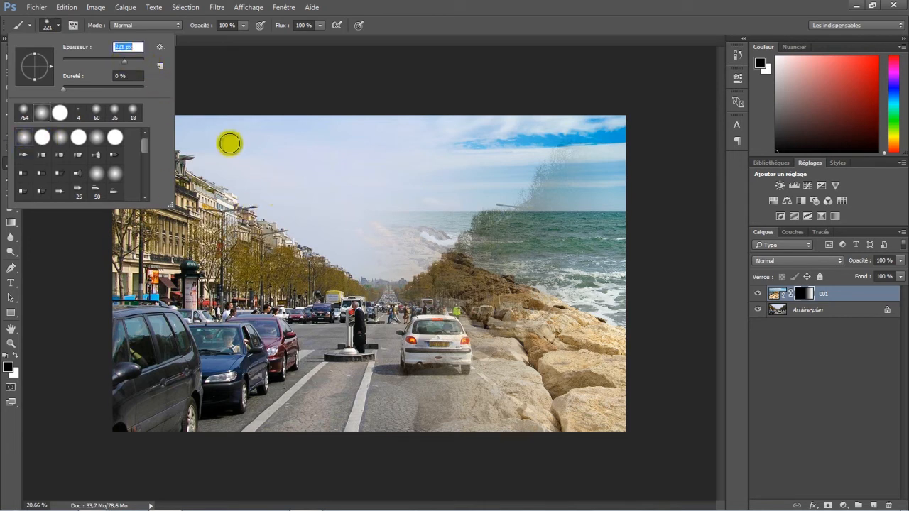
{"action": "left_click", "coordinate": [139, 61]}
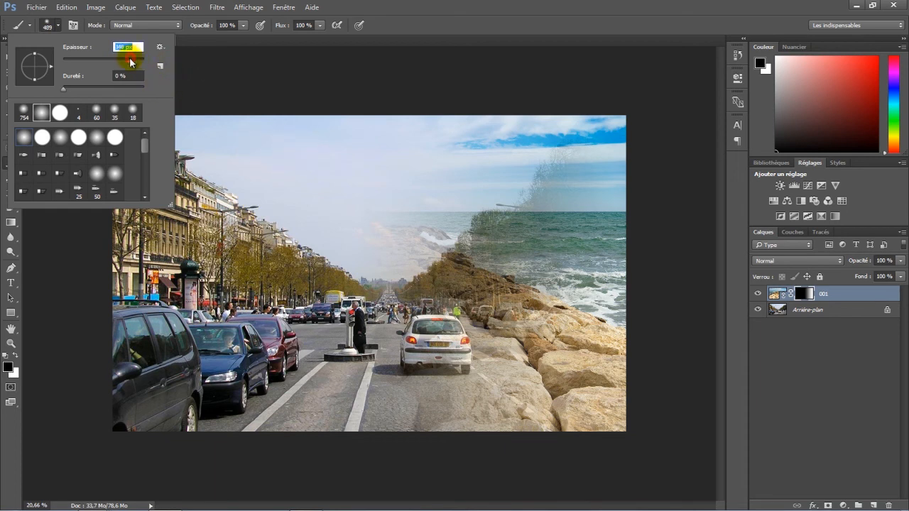
{"action": "left_click", "coordinate": [130, 62]}
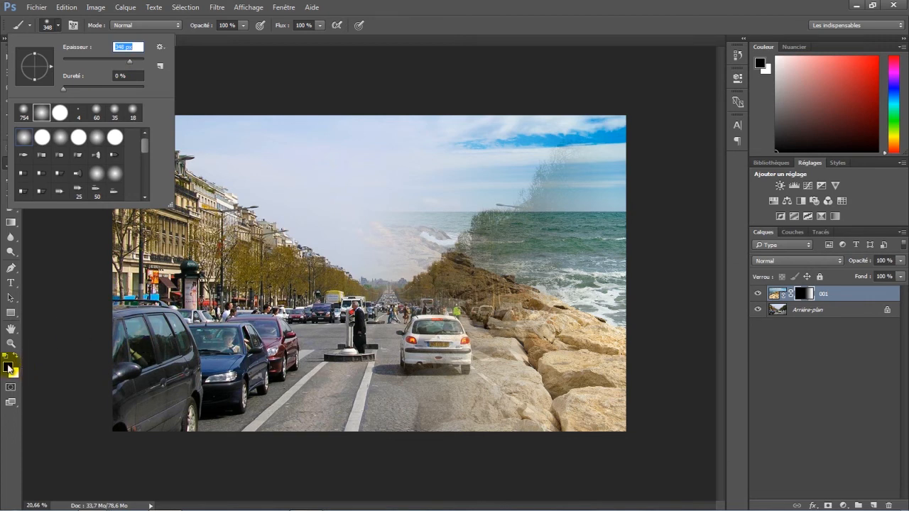
Paint layer 001's mask with black in the central sky, and with white across the horizon to reveal the sea and rocks.
{"action": "mouse_move", "coordinate": [366, 176]}
{"action": "left_mouse_down"}
{"action": "mouse_move", "coordinate": [307, 199]}
{"action": "mouse_move", "coordinate": [398, 183]}
{"action": "mouse_move", "coordinate": [396, 199]}
{"action": "mouse_move", "coordinate": [366, 171]}
{"action": "mouse_move", "coordinate": [385, 171]}
{"action": "left_mouse_up"}
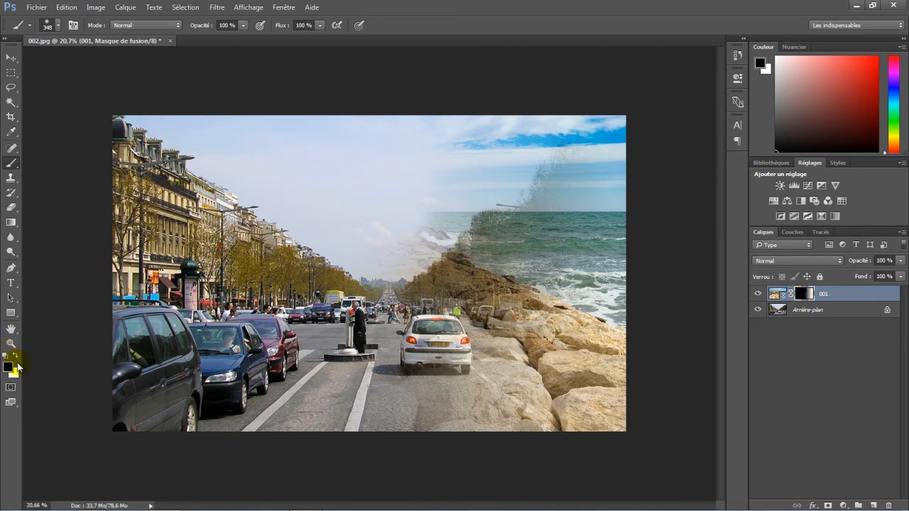
{"action": "mouse_move", "coordinate": [334, 220]}
{"action": "left_mouse_down"}
{"action": "mouse_move", "coordinate": [315, 192]}
{"action": "mouse_move", "coordinate": [355, 176]}
{"action": "mouse_move", "coordinate": [401, 225]}
{"action": "mouse_move", "coordinate": [378, 239]}
{"action": "mouse_move", "coordinate": [340, 206]}
{"action": "mouse_move", "coordinate": [370, 179]}
{"action": "mouse_move", "coordinate": [415, 190]}
{"action": "mouse_move", "coordinate": [417, 240]}
{"action": "mouse_move", "coordinate": [394, 183]}
{"action": "left_mouse_up"}
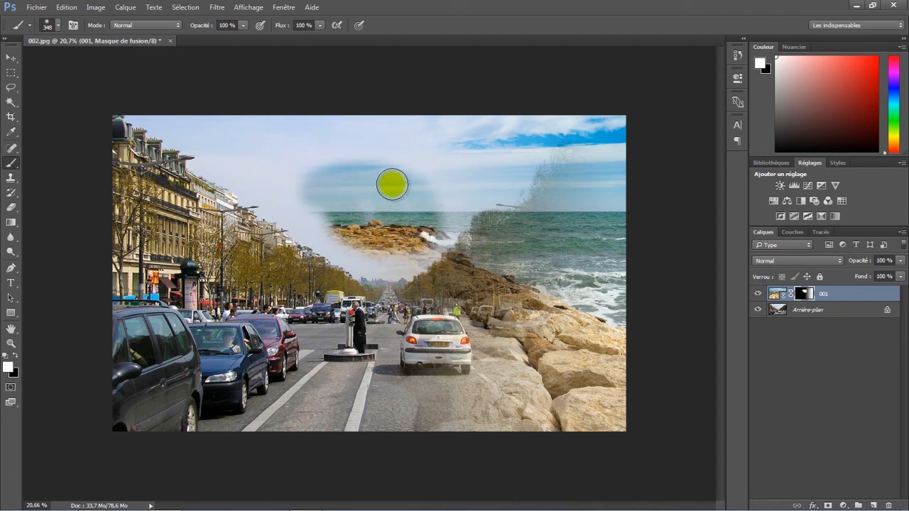
Revert layer 001's mask to the first brush state in the history and select the mask for painting.
{"action": "left_click", "coordinate": [738, 78]}
{"action": "left_click", "coordinate": [738, 56]}
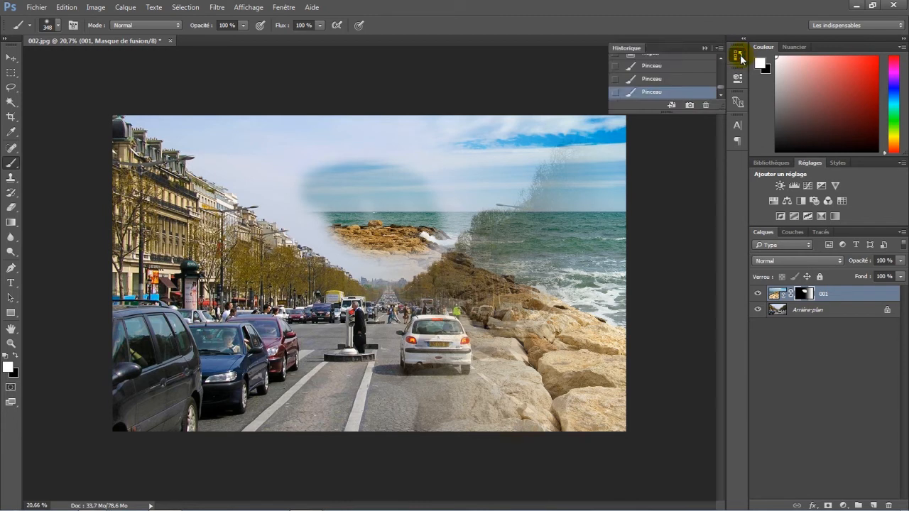
{"action": "left_click", "coordinate": [660, 69]}
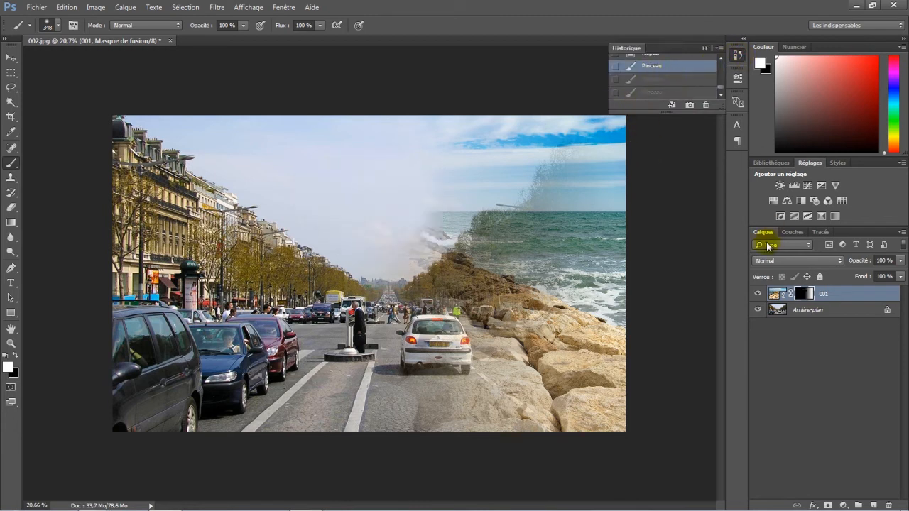
{"action": "left_click", "coordinate": [802, 297]}
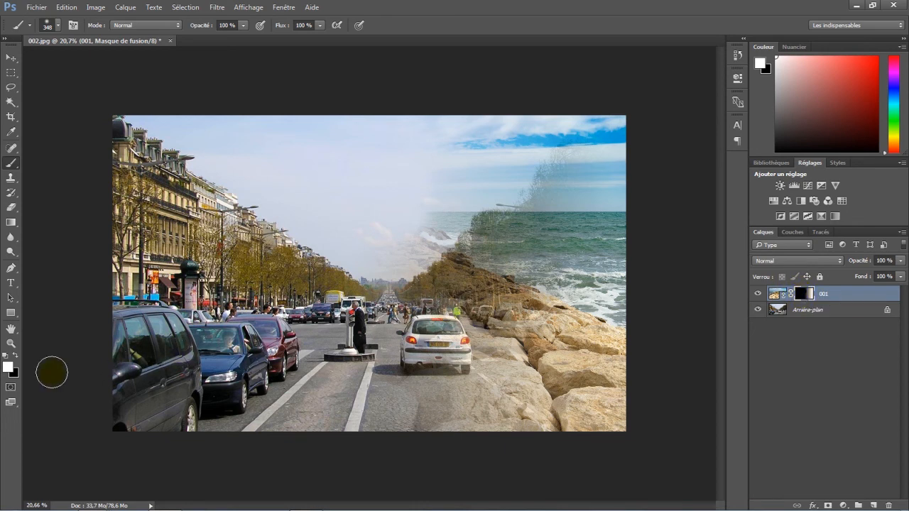
Try painting layer 001's mask white in the middle of the sky, and undo that stroke through the history.
{"action": "mouse_move", "coordinate": [386, 170]}
{"action": "left_mouse_down"}
{"action": "mouse_move", "coordinate": [343, 172]}
{"action": "mouse_move", "coordinate": [308, 194]}
{"action": "mouse_move", "coordinate": [337, 182]}
{"action": "mouse_move", "coordinate": [296, 175]}
{"action": "left_mouse_up"}
{"action": "left_click", "coordinate": [810, 296]}
{"action": "left_click", "coordinate": [787, 217]}
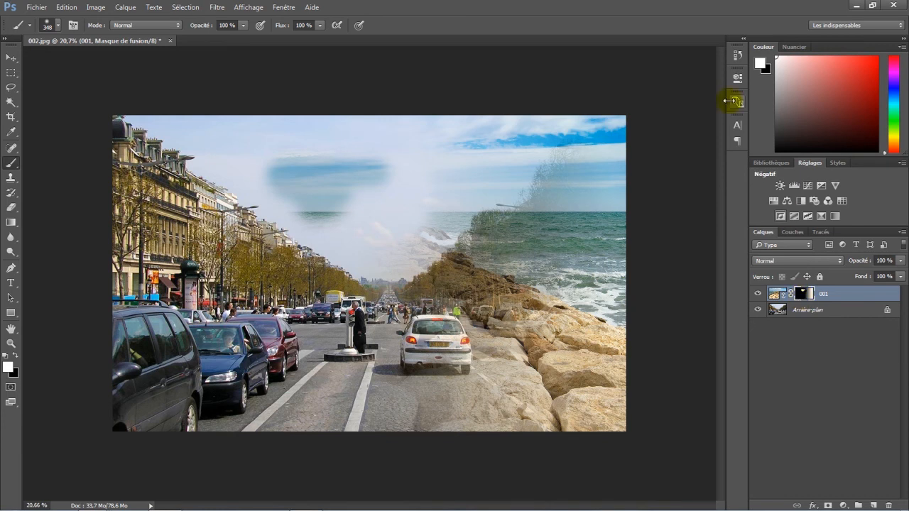
{"action": "left_click", "coordinate": [735, 55]}
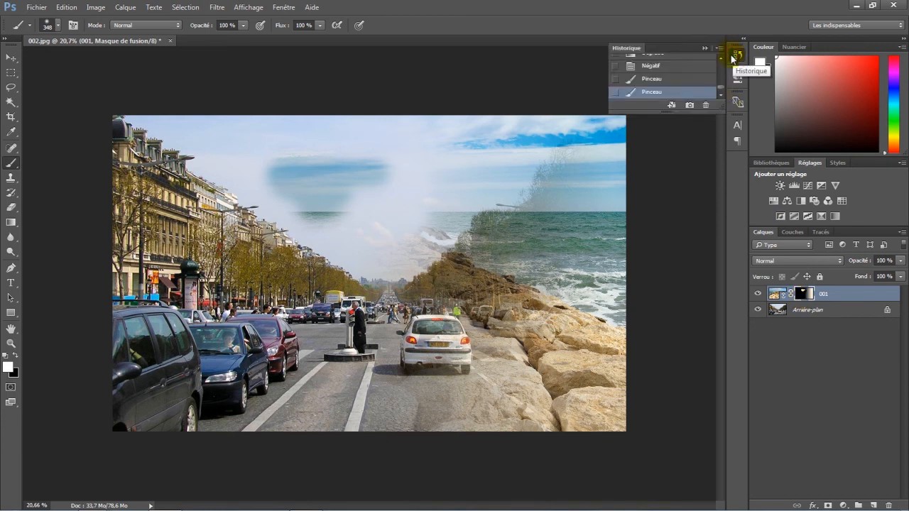
{"action": "left_click", "coordinate": [663, 78]}
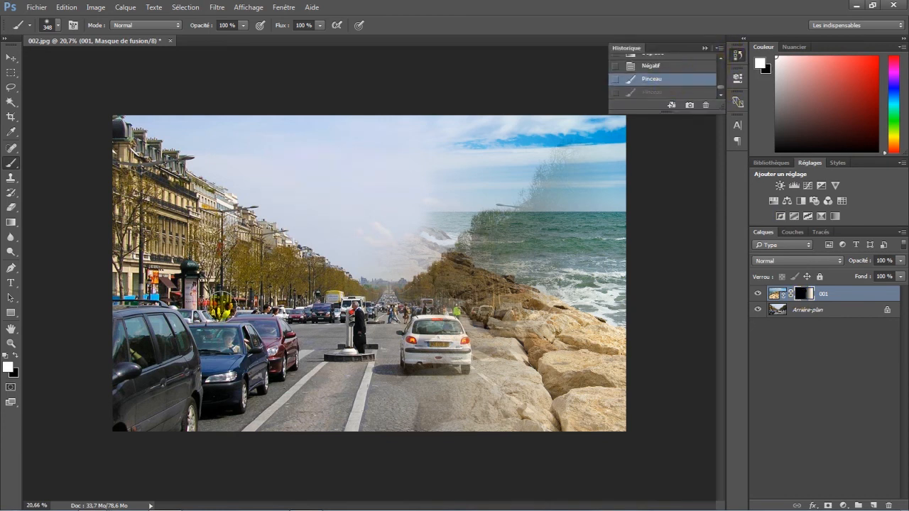
Try painting layer 001's mask black over the sea and rocks beside the road, and undo that stroke through the history.
{"action": "left_click", "coordinate": [15, 355]}
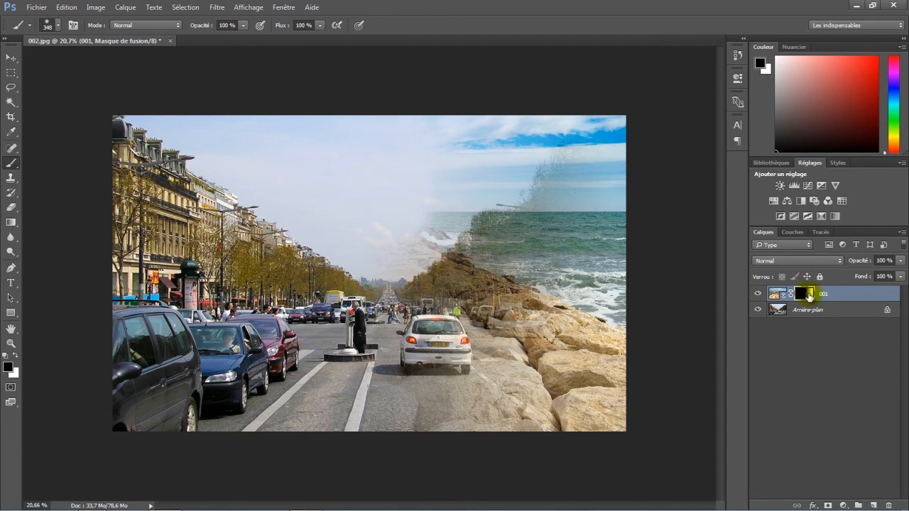
{"action": "mouse_move", "coordinate": [582, 264]}
{"action": "left_mouse_down"}
{"action": "mouse_move", "coordinate": [544, 273]}
{"action": "mouse_move", "coordinate": [583, 257]}
{"action": "mouse_move", "coordinate": [595, 279]}
{"action": "mouse_move", "coordinate": [587, 322]}
{"action": "mouse_move", "coordinate": [549, 369]}
{"action": "left_mouse_up"}
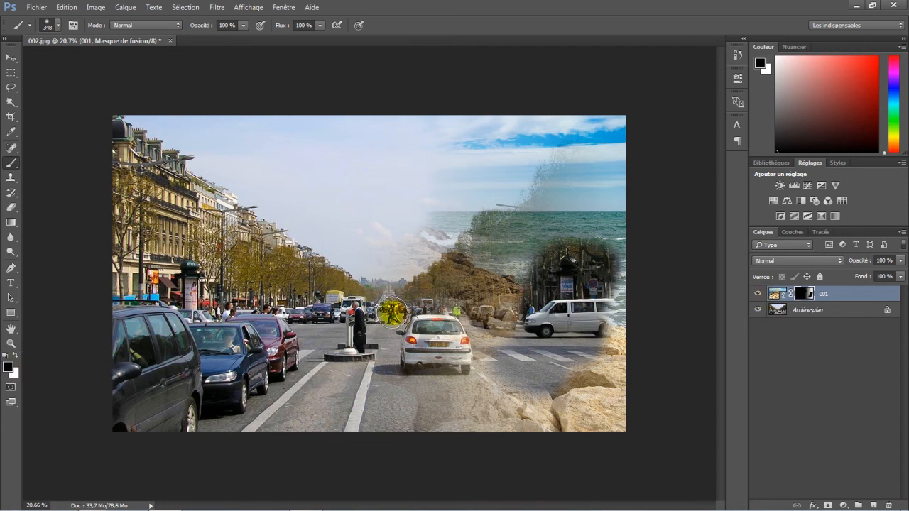
{"action": "left_click", "coordinate": [737, 55]}
{"action": "left_click", "coordinate": [657, 80]}
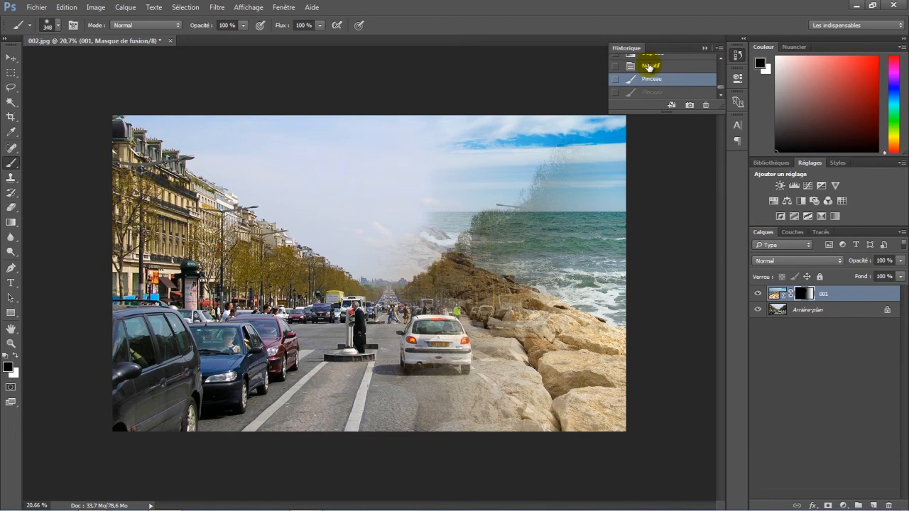
Paint layer 001's mask white at 100% brush opacity across the trees, central sky and horizon to reveal the sea and rocks.
{"action": "left_click", "coordinate": [8, 370]}
{"action": "left_click", "coordinate": [547, 150]}
{"action": "left_click", "coordinate": [837, 134]}
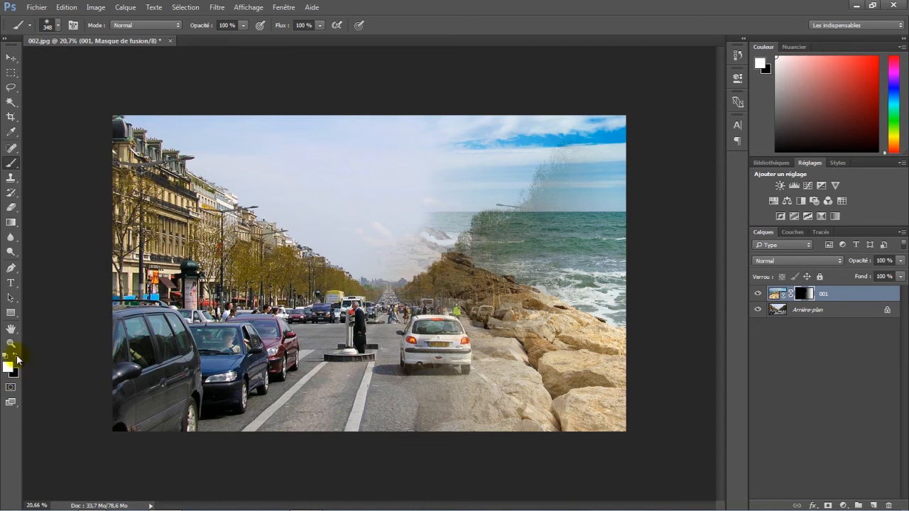
{"action": "left_click", "coordinate": [16, 355]}
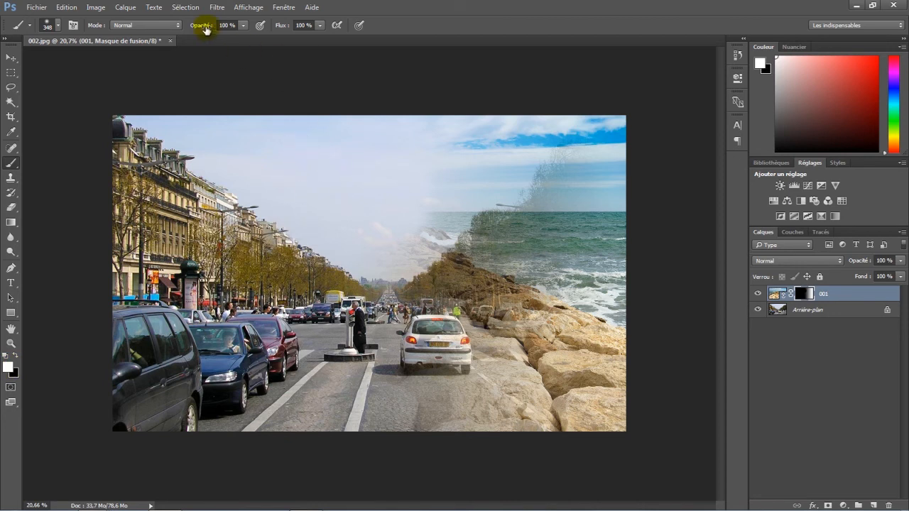
{"action": "left_click_drag", "start_coordinate": [202, 30], "coordinate": [223, 29]}
{"action": "mouse_move", "coordinate": [452, 199]}
{"action": "left_mouse_down"}
{"action": "mouse_move", "coordinate": [368, 209]}
{"action": "mouse_move", "coordinate": [405, 146]}
{"action": "mouse_move", "coordinate": [425, 132]}
{"action": "mouse_move", "coordinate": [314, 124]}
{"action": "mouse_move", "coordinate": [308, 166]}
{"action": "mouse_move", "coordinate": [358, 225]}
{"action": "mouse_move", "coordinate": [426, 260]}
{"action": "mouse_move", "coordinate": [409, 265]}
{"action": "mouse_move", "coordinate": [448, 231]}
{"action": "mouse_move", "coordinate": [488, 163]}
{"action": "mouse_move", "coordinate": [494, 192]}
{"action": "mouse_move", "coordinate": [574, 193]}
{"action": "mouse_move", "coordinate": [469, 191]}
{"action": "mouse_move", "coordinate": [545, 154]}
{"action": "mouse_move", "coordinate": [533, 192]}
{"action": "mouse_move", "coordinate": [482, 253]}
{"action": "mouse_move", "coordinate": [504, 252]}
{"action": "mouse_move", "coordinate": [450, 244]}
{"action": "mouse_move", "coordinate": [437, 271]}
{"action": "mouse_move", "coordinate": [351, 254]}
{"action": "mouse_move", "coordinate": [177, 119]}
{"action": "mouse_move", "coordinate": [216, 121]}
{"action": "mouse_move", "coordinate": [319, 179]}
{"action": "mouse_move", "coordinate": [252, 123]}
{"action": "mouse_move", "coordinate": [410, 204]}
{"action": "mouse_move", "coordinate": [452, 152]}
{"action": "mouse_move", "coordinate": [442, 160]}
{"action": "mouse_move", "coordinate": [512, 147]}
{"action": "mouse_move", "coordinate": [502, 120]}
{"action": "mouse_move", "coordinate": [442, 154]}
{"action": "mouse_move", "coordinate": [408, 161]}
{"action": "left_mouse_up"}
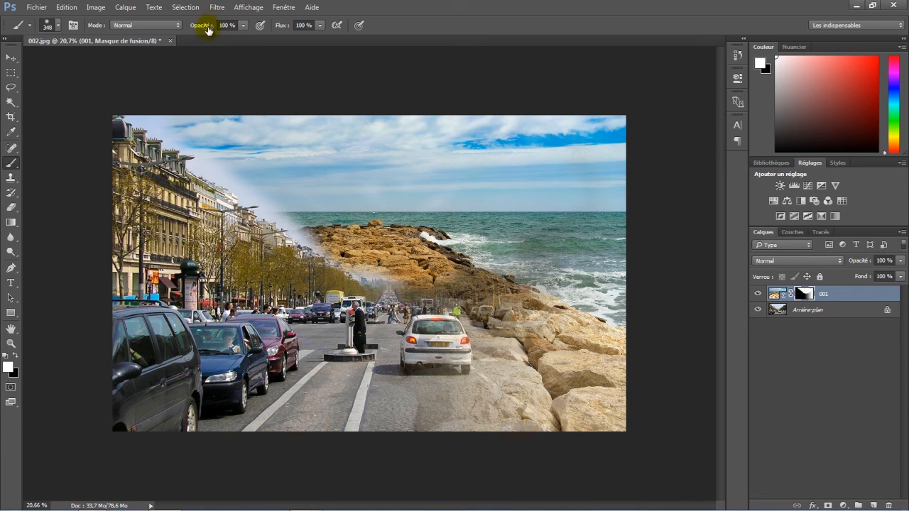
Set the brush opacity to 50% and paint the mask white along the building edge and down the rocks beside the street.
{"action": "left_click", "coordinate": [226, 25]}
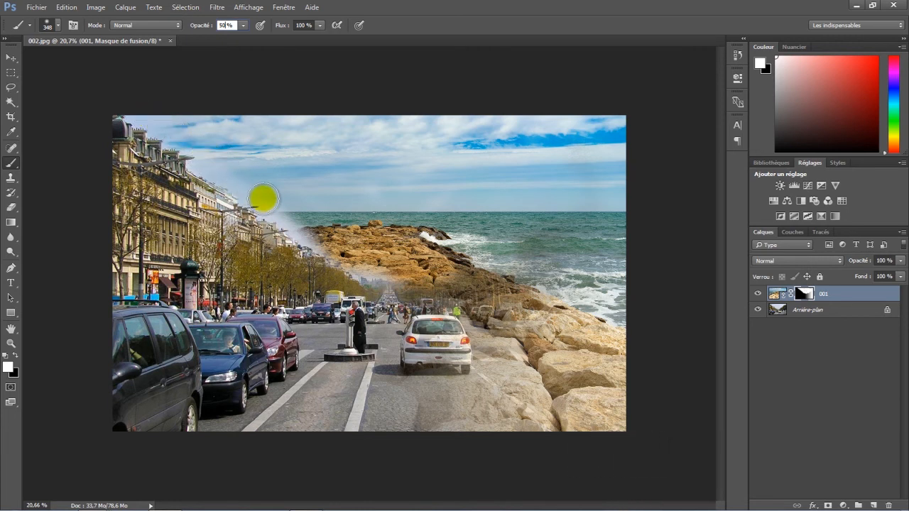
{"action": "mouse_move", "coordinate": [295, 222]}
{"action": "left_mouse_down"}
{"action": "mouse_move", "coordinate": [370, 275]}
{"action": "mouse_move", "coordinate": [436, 272]}
{"action": "mouse_move", "coordinate": [451, 255]}
{"action": "mouse_move", "coordinate": [551, 276]}
{"action": "mouse_move", "coordinate": [546, 331]}
{"action": "mouse_move", "coordinate": [470, 280]}
{"action": "mouse_move", "coordinate": [498, 343]}
{"action": "mouse_move", "coordinate": [474, 290]}
{"action": "mouse_move", "coordinate": [439, 276]}
{"action": "mouse_move", "coordinate": [470, 288]}
{"action": "left_mouse_up"}
Paint the mask black over the white car, then at 80% brush opacity over the road along the foreground rocks.
{"action": "mouse_move", "coordinate": [422, 272]}
{"action": "left_mouse_down"}
{"action": "mouse_move", "coordinate": [470, 289]}
{"action": "mouse_move", "coordinate": [429, 182]}
{"action": "mouse_move", "coordinate": [485, 260]}
{"action": "mouse_move", "coordinate": [470, 265]}
{"action": "mouse_move", "coordinate": [327, 242]}
{"action": "mouse_move", "coordinate": [233, 169]}
{"action": "mouse_move", "coordinate": [297, 225]}
{"action": "mouse_move", "coordinate": [386, 269]}
{"action": "mouse_move", "coordinate": [502, 281]}
{"action": "mouse_move", "coordinate": [512, 305]}
{"action": "mouse_move", "coordinate": [508, 380]}
{"action": "mouse_move", "coordinate": [550, 387]}
{"action": "mouse_move", "coordinate": [535, 342]}
{"action": "mouse_move", "coordinate": [509, 363]}
{"action": "mouse_move", "coordinate": [458, 380]}
{"action": "mouse_move", "coordinate": [442, 333]}
{"action": "mouse_move", "coordinate": [448, 338]}
{"action": "mouse_move", "coordinate": [407, 332]}
{"action": "mouse_move", "coordinate": [432, 335]}
{"action": "mouse_move", "coordinate": [427, 320]}
{"action": "mouse_move", "coordinate": [425, 348]}
{"action": "left_mouse_up"}
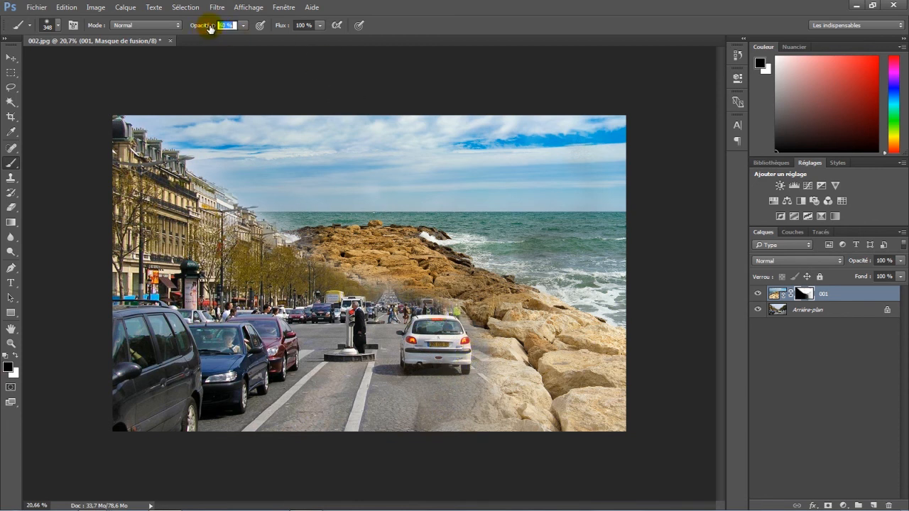
{"action": "key", "text": "Return"}
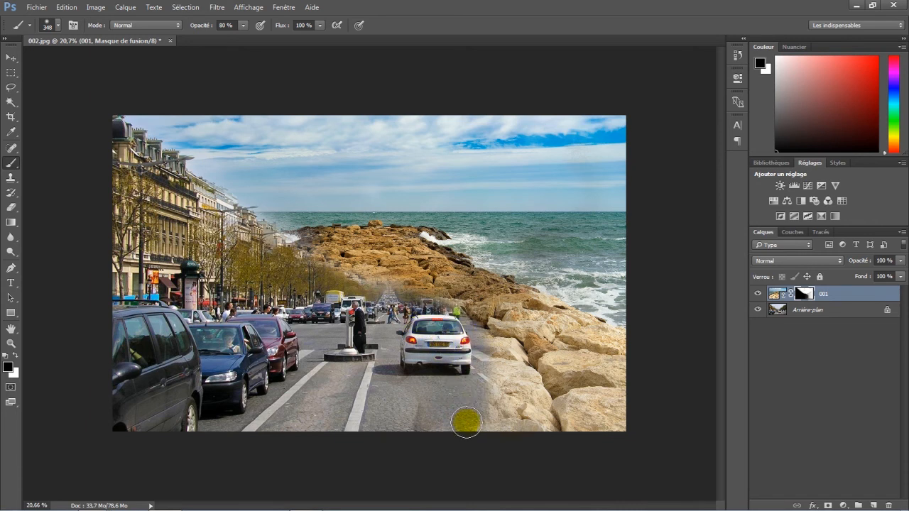
{"action": "mouse_move", "coordinate": [501, 435]}
{"action": "left_mouse_down"}
{"action": "mouse_move", "coordinate": [487, 390]}
{"action": "mouse_move", "coordinate": [509, 423]}
{"action": "mouse_move", "coordinate": [505, 407]}
{"action": "mouse_move", "coordinate": [482, 382]}
{"action": "mouse_move", "coordinate": [542, 432]}
{"action": "mouse_move", "coordinate": [511, 402]}
{"action": "mouse_move", "coordinate": [474, 387]}
{"action": "left_mouse_up"}
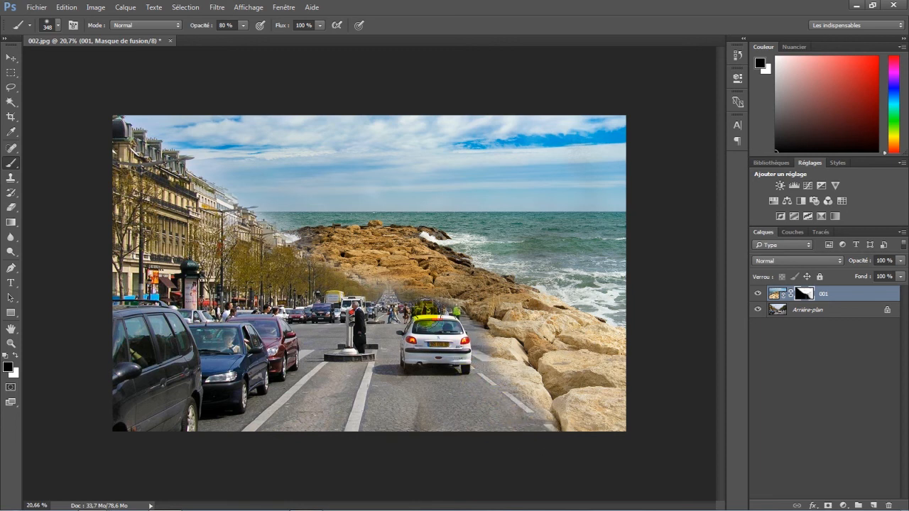
Paint the mask black over the far end of the street and white above it to bring the rocks back.
{"action": "mouse_move", "coordinate": [372, 299]}
{"action": "left_mouse_down"}
{"action": "mouse_move", "coordinate": [407, 311]}
{"action": "mouse_move", "coordinate": [425, 308]}
{"action": "mouse_move", "coordinate": [327, 307]}
{"action": "mouse_move", "coordinate": [380, 294]}
{"action": "mouse_move", "coordinate": [375, 274]}
{"action": "mouse_move", "coordinate": [383, 289]}
{"action": "mouse_move", "coordinate": [379, 274]}
{"action": "mouse_move", "coordinate": [394, 308]}
{"action": "left_mouse_up"}
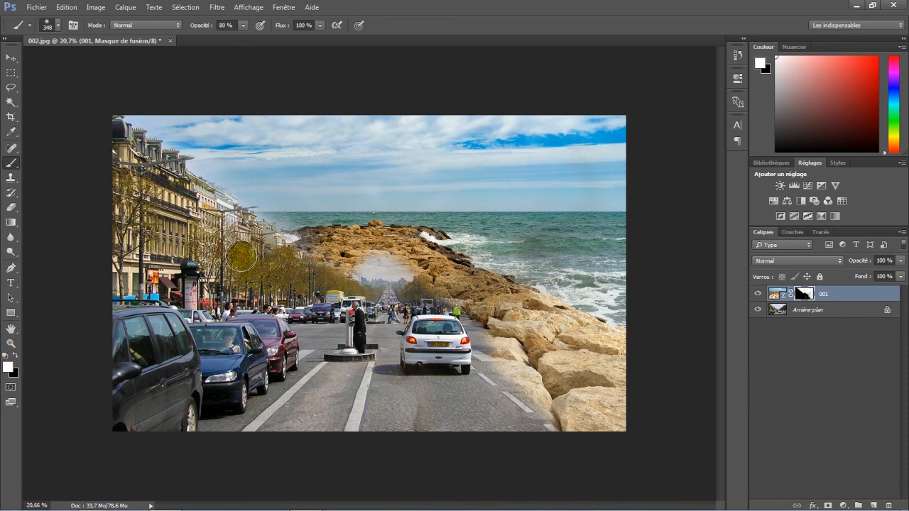
{"action": "mouse_move", "coordinate": [357, 257]}
{"action": "left_mouse_down"}
{"action": "mouse_move", "coordinate": [390, 266]}
{"action": "mouse_move", "coordinate": [409, 249]}
{"action": "mouse_move", "coordinate": [383, 273]}
{"action": "mouse_move", "coordinate": [390, 268]}
{"action": "mouse_move", "coordinate": [357, 265]}
{"action": "mouse_move", "coordinate": [373, 261]}
{"action": "left_mouse_up"}
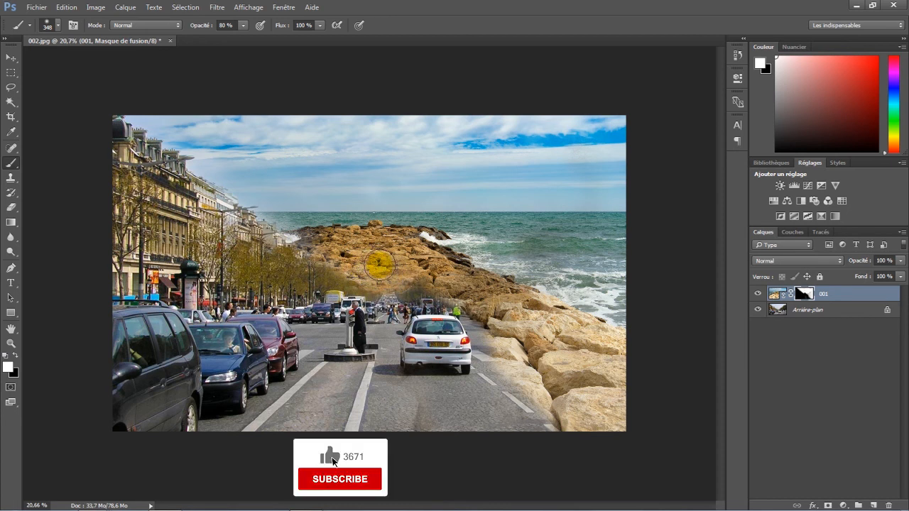
Try painting the mask white over the road around the traffic island, comparing the stroke with the previous history state.
{"action": "left_click_drag", "start_coordinate": [369, 376], "coordinate": [314, 375]}
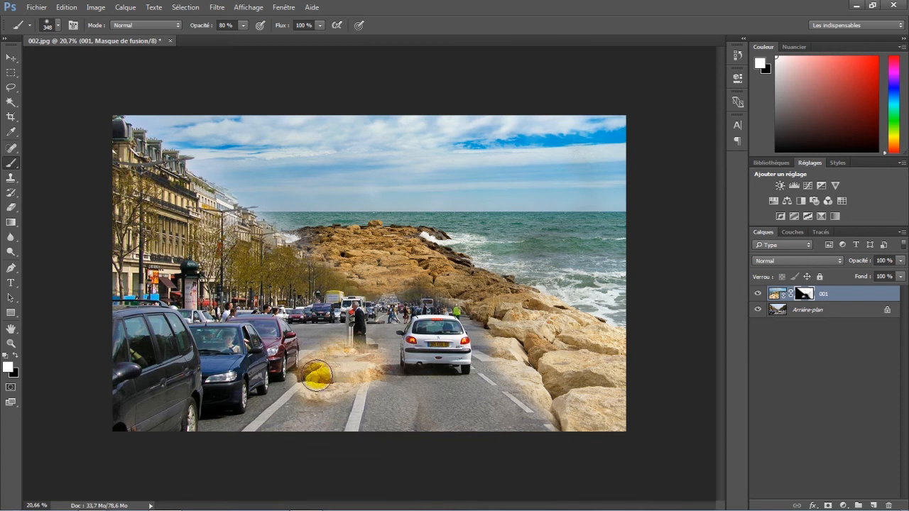
{"action": "left_click", "coordinate": [739, 55]}
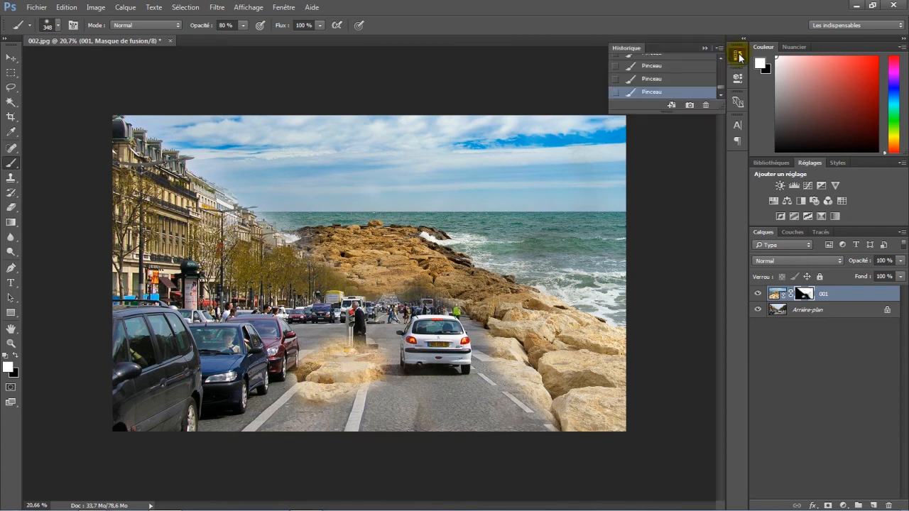
{"action": "left_click", "coordinate": [660, 78]}
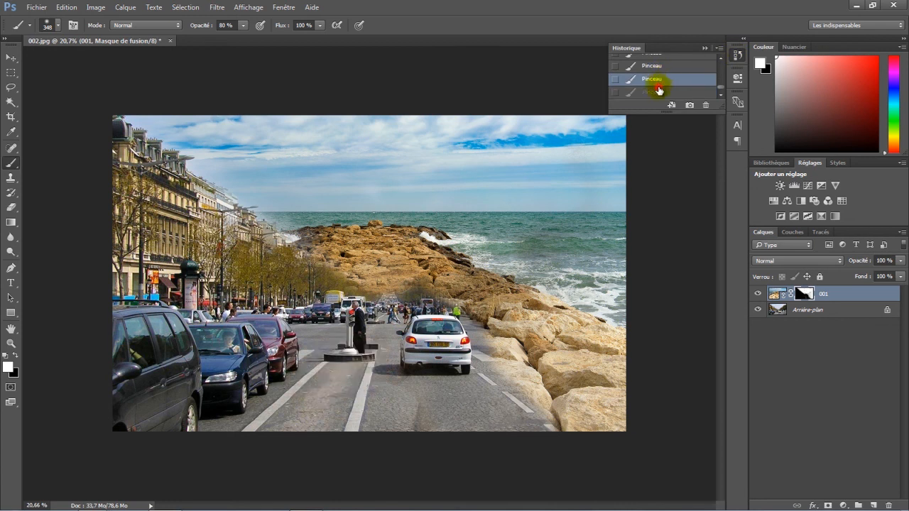
{"action": "left_click", "coordinate": [660, 91]}
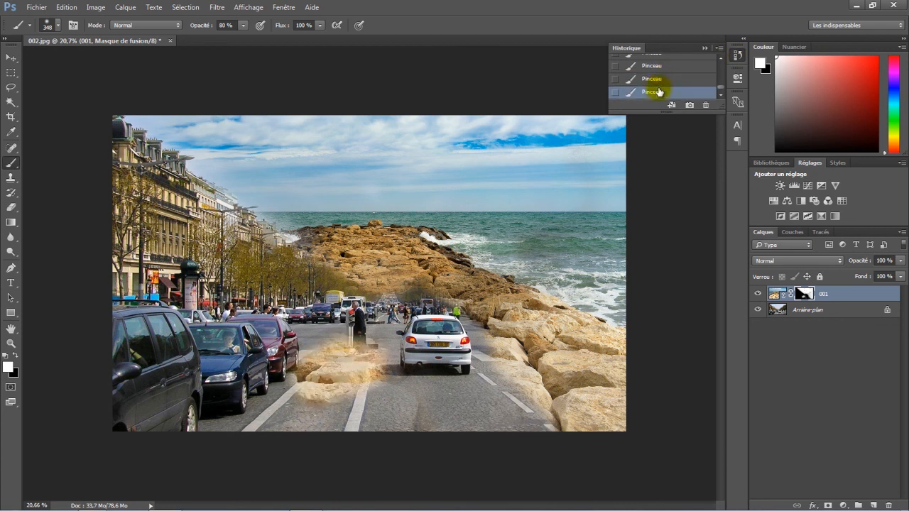
Paint the mask black over the rocks around the traffic island, first at 80% and then at 100% brush opacity.
{"action": "left_click", "coordinate": [18, 359]}
{"action": "mouse_move", "coordinate": [318, 367]}
{"action": "left_mouse_down"}
{"action": "mouse_move", "coordinate": [305, 359]}
{"action": "mouse_move", "coordinate": [331, 379]}
{"action": "mouse_move", "coordinate": [359, 339]}
{"action": "mouse_move", "coordinate": [336, 375]}
{"action": "mouse_move", "coordinate": [362, 386]}
{"action": "left_mouse_up"}
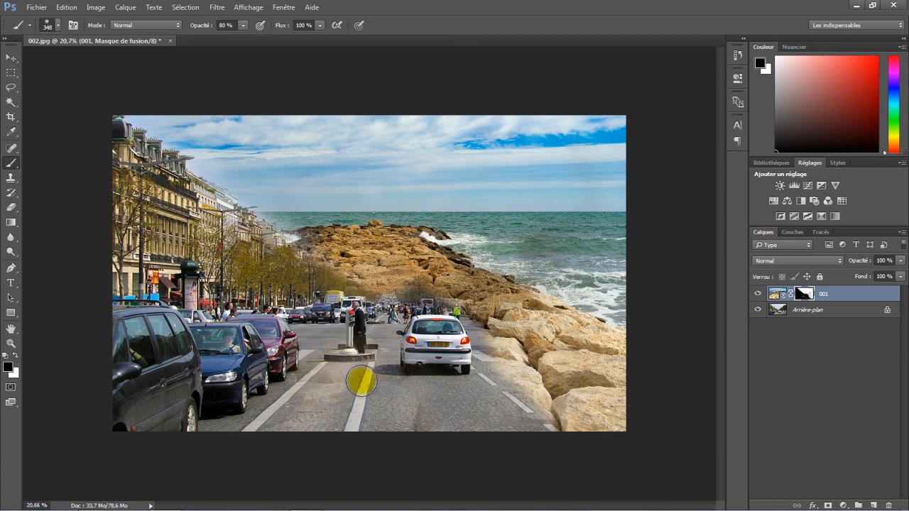
{"action": "left_click_drag", "start_coordinate": [203, 26], "coordinate": [242, 34]}
{"action": "mouse_move", "coordinate": [354, 376]}
{"action": "left_mouse_down"}
{"action": "mouse_move", "coordinate": [311, 378]}
{"action": "mouse_move", "coordinate": [304, 401]}
{"action": "mouse_move", "coordinate": [329, 373]}
{"action": "left_mouse_up"}
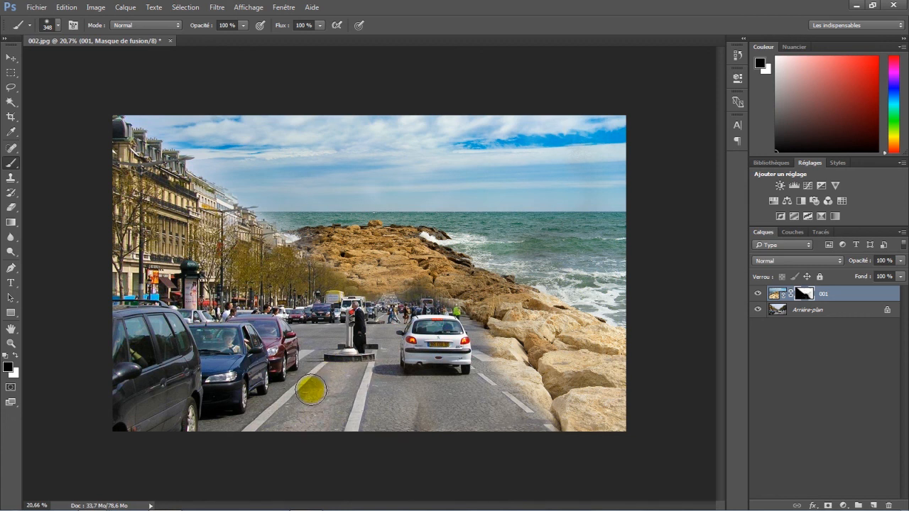
Switch to the Move tool and add a Color Lookup adjustment layer above layer 001 using the TealOrangePlusContrast.3DL 3DLUT file.
{"action": "key", "text": "v"}
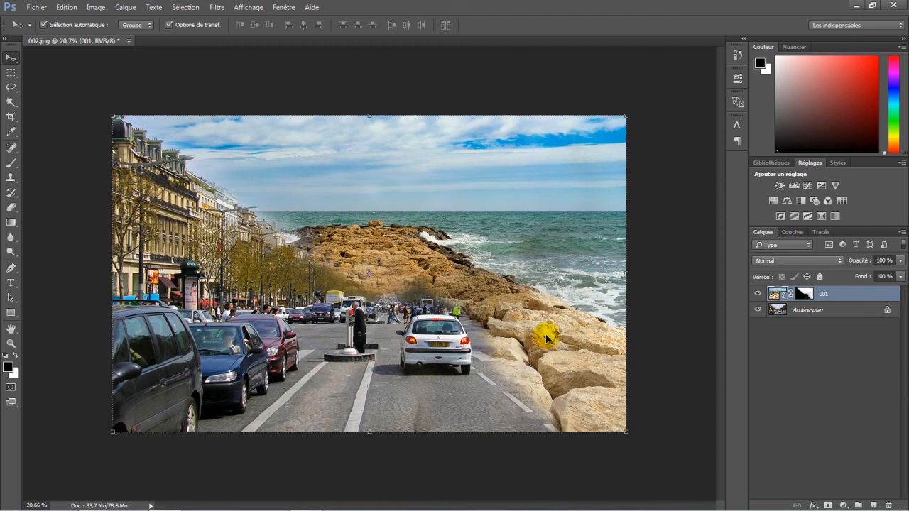
{"action": "left_click", "coordinate": [842, 506]}
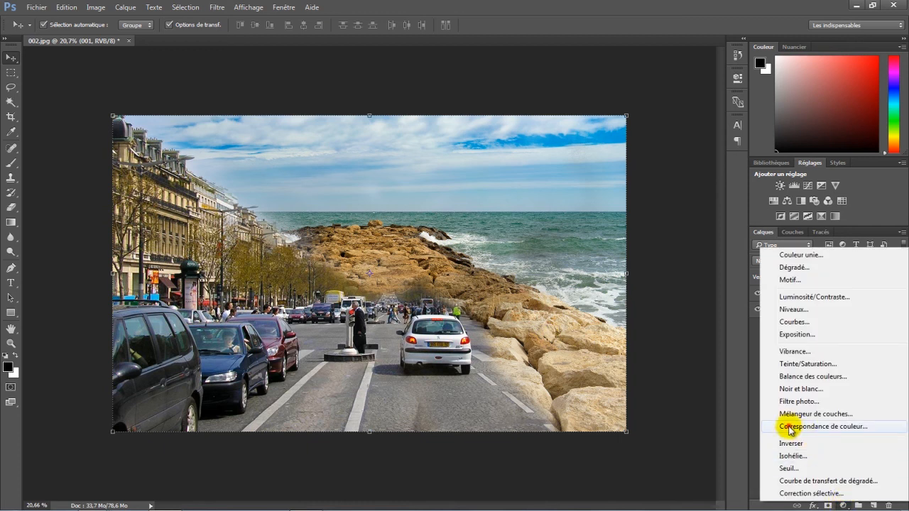
{"action": "left_click", "coordinate": [790, 428]}
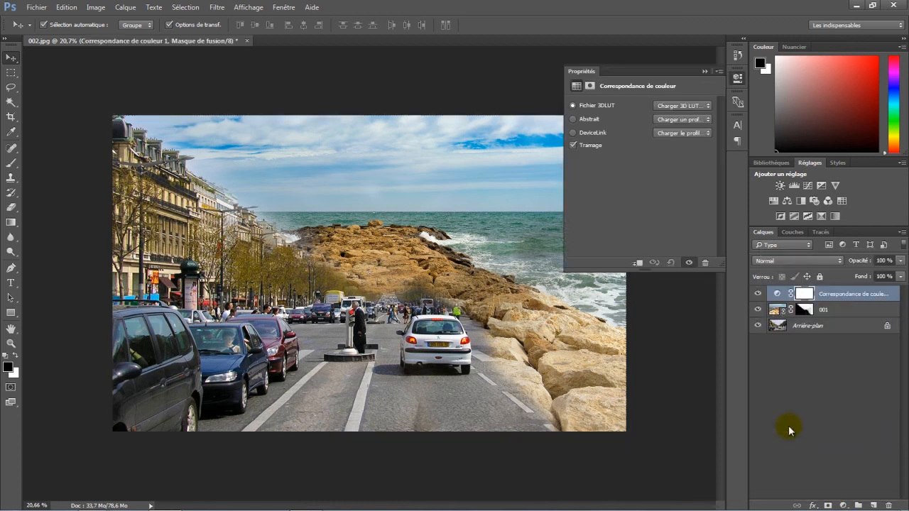
{"action": "left_click", "coordinate": [675, 106]}
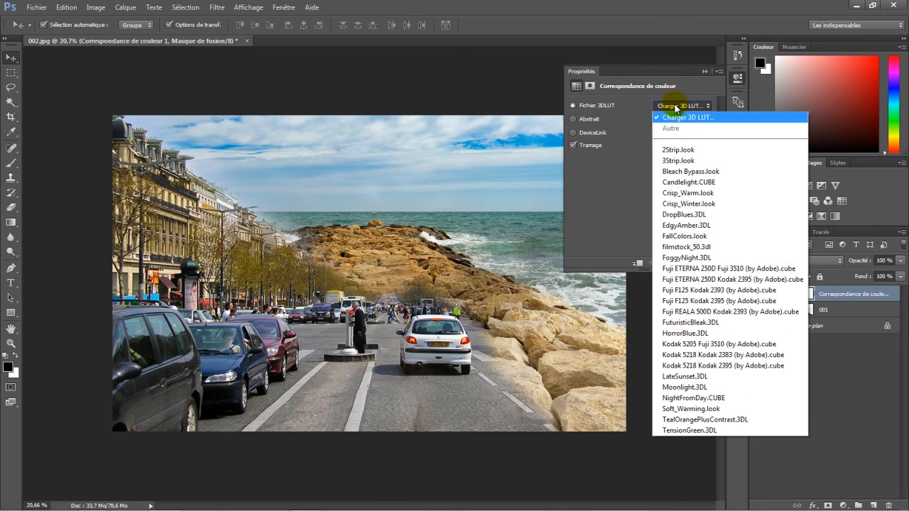
{"action": "left_click", "coordinate": [689, 421]}
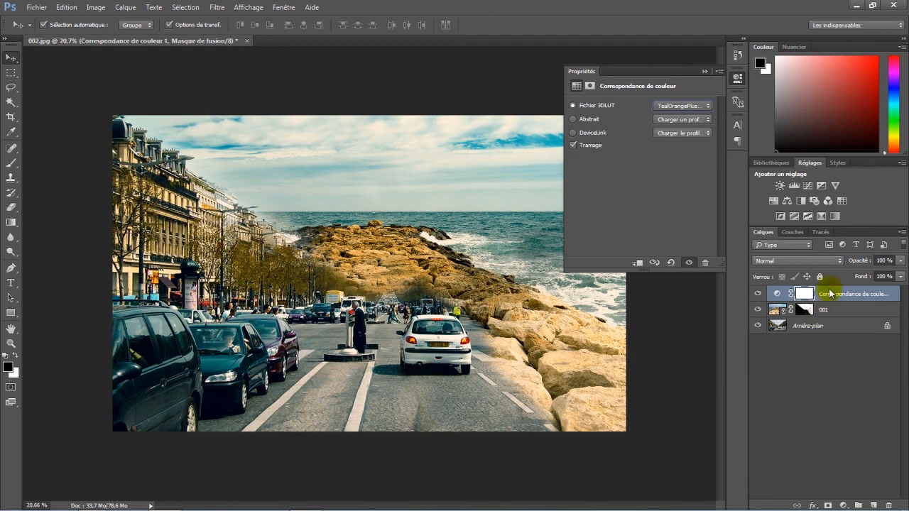
Set the Color Lookup layer's opacity to 40%, toggle its visibility to compare the effect, and deselect all layers.
{"action": "left_click", "coordinate": [859, 262]}
{"action": "mouse_move", "coordinate": [859, 264]}
{"action": "left_mouse_down"}
{"action": "mouse_move", "coordinate": [832, 267]}
{"action": "mouse_move", "coordinate": [886, 261]}
{"action": "mouse_move", "coordinate": [868, 263]}
{"action": "left_mouse_up"}
{"action": "type", "text": "40"}
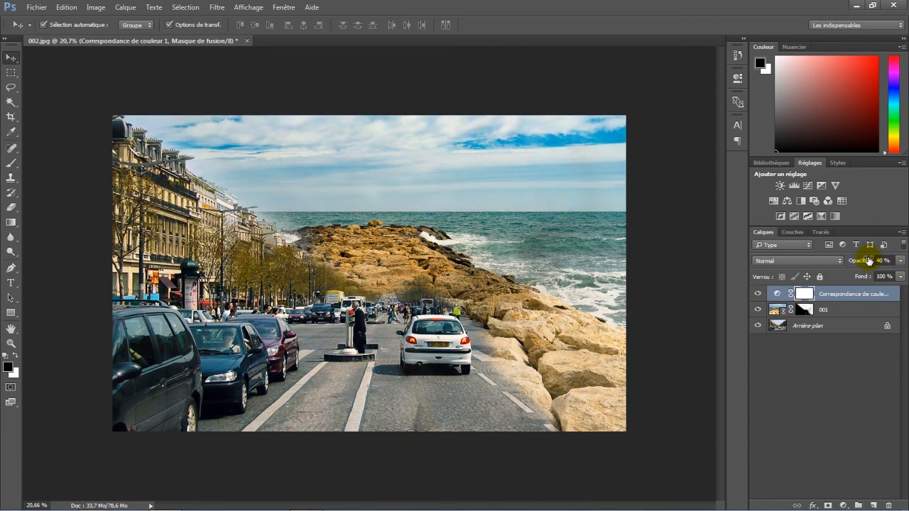
{"action": "left_click", "coordinate": [758, 294]}
{"action": "left_click", "coordinate": [758, 293]}
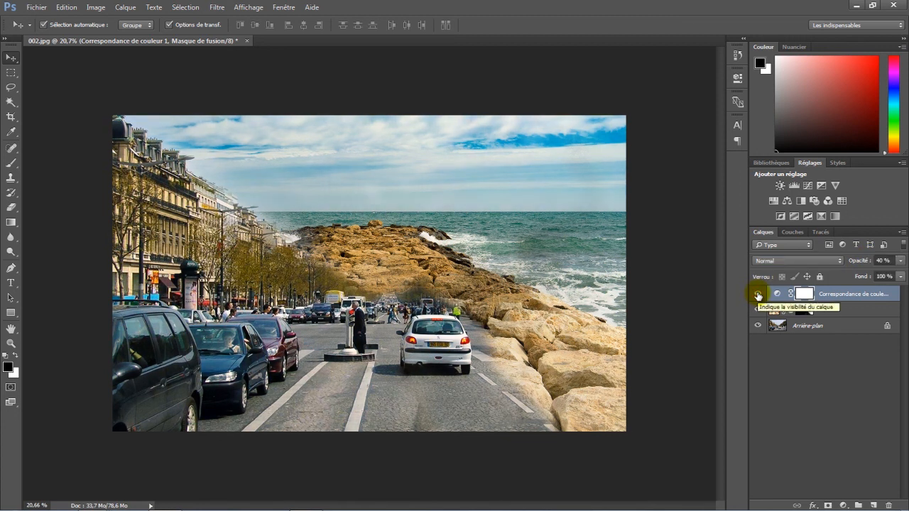
{"action": "left_click", "coordinate": [669, 281]}
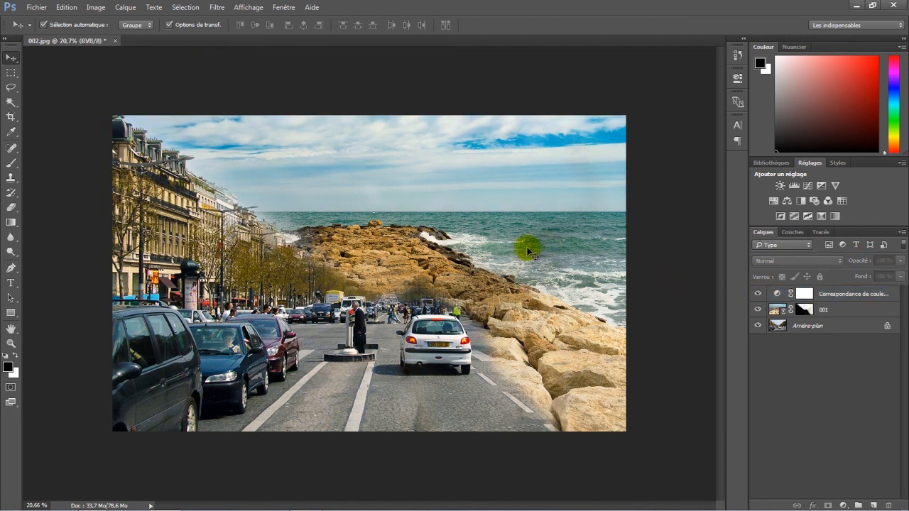
Save a JPEG copy of the composite to the desktop as ok, with maximum quality 12 and the progressive optimised format.
{"action": "left_click", "coordinate": [35, 7]}
{"action": "left_click", "coordinate": [44, 133]}
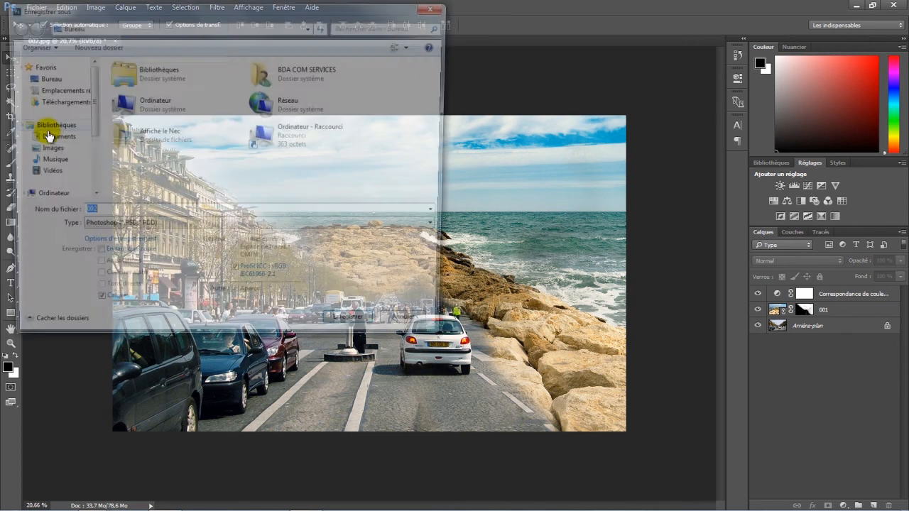
{"action": "left_click", "coordinate": [49, 80]}
{"action": "double_click", "coordinate": [101, 213]}
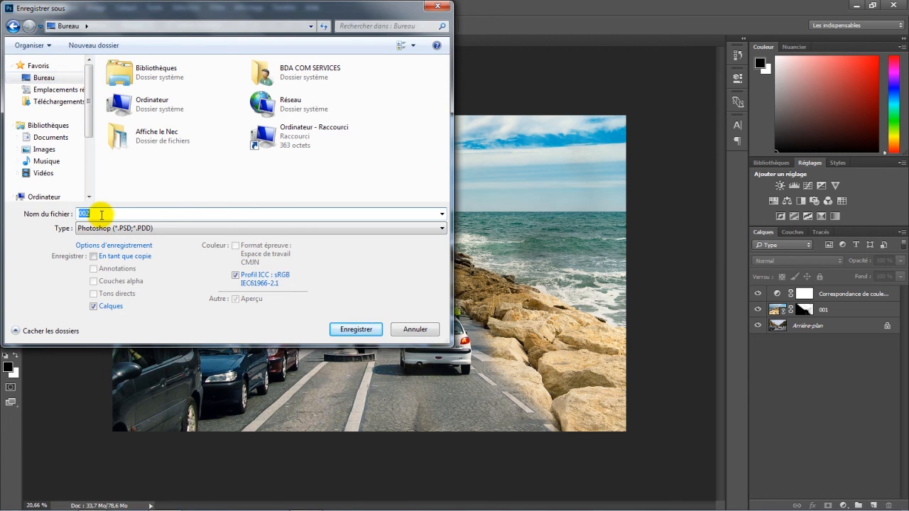
{"action": "type", "text": "ok"}
{"action": "left_click", "coordinate": [126, 228]}
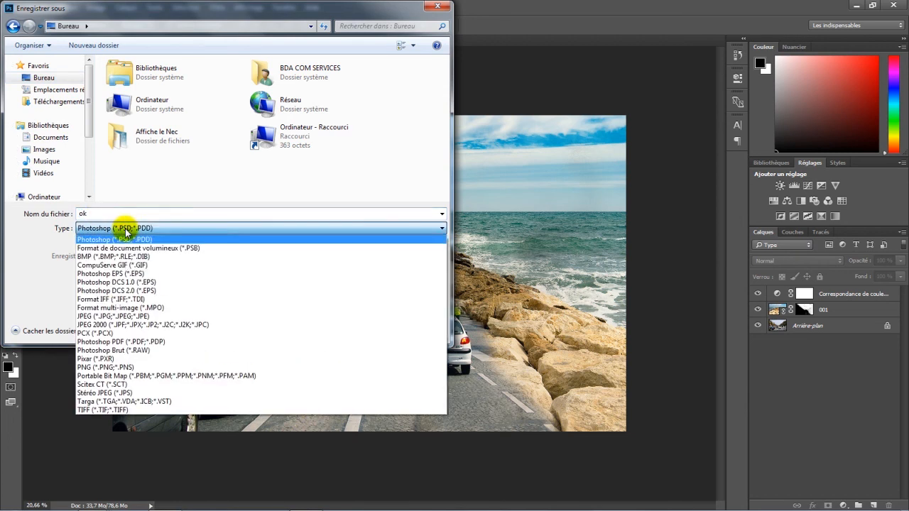
{"action": "left_click", "coordinate": [98, 320]}
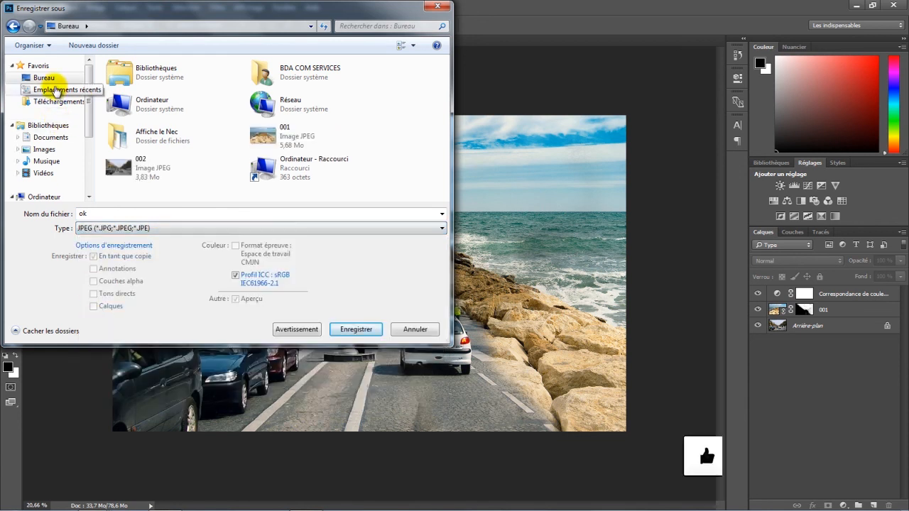
{"action": "left_click", "coordinate": [349, 329]}
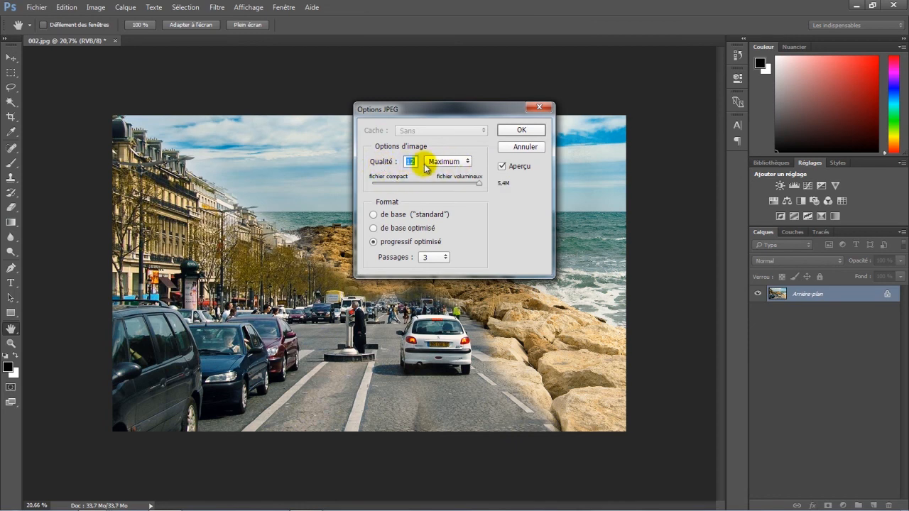
{"action": "left_click", "coordinate": [510, 132]}
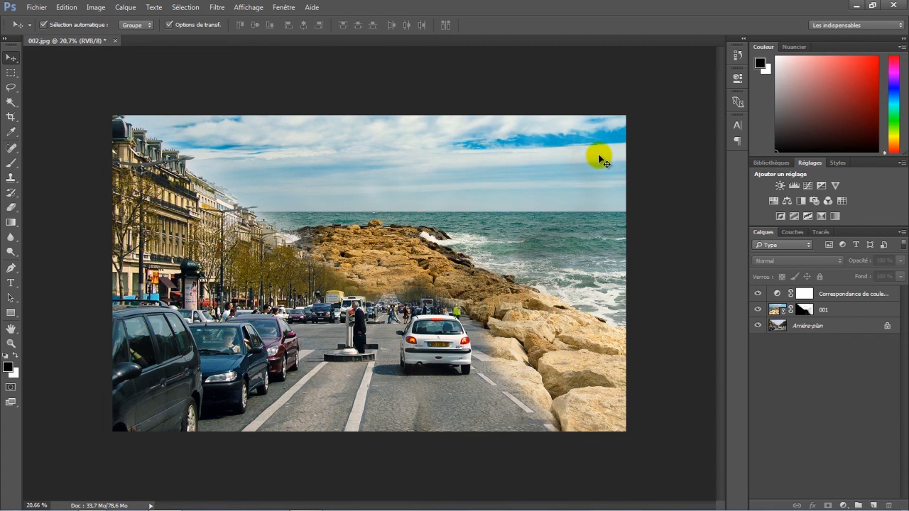
Switch to the desktop and open the saved ok image to check the exported result.
{"action": "left_click", "coordinate": [857, 7]}
{"action": "double_click", "coordinate": [32, 306]}
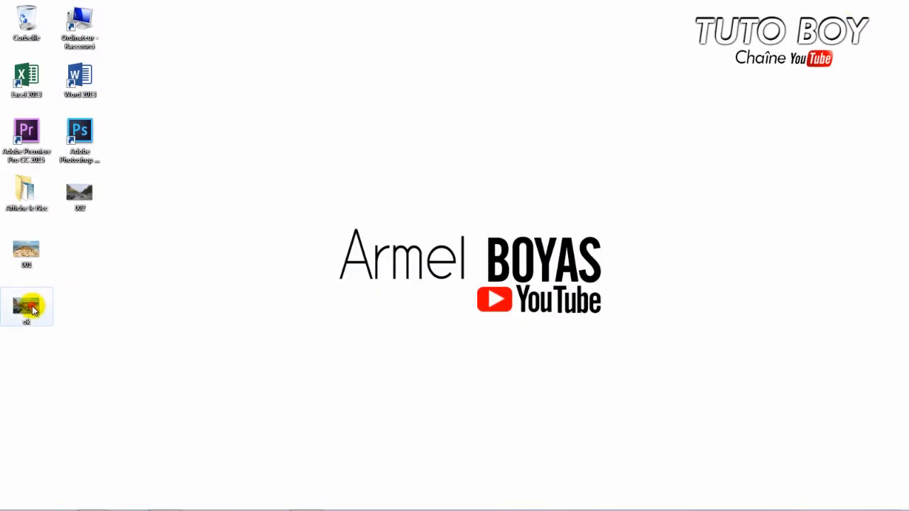